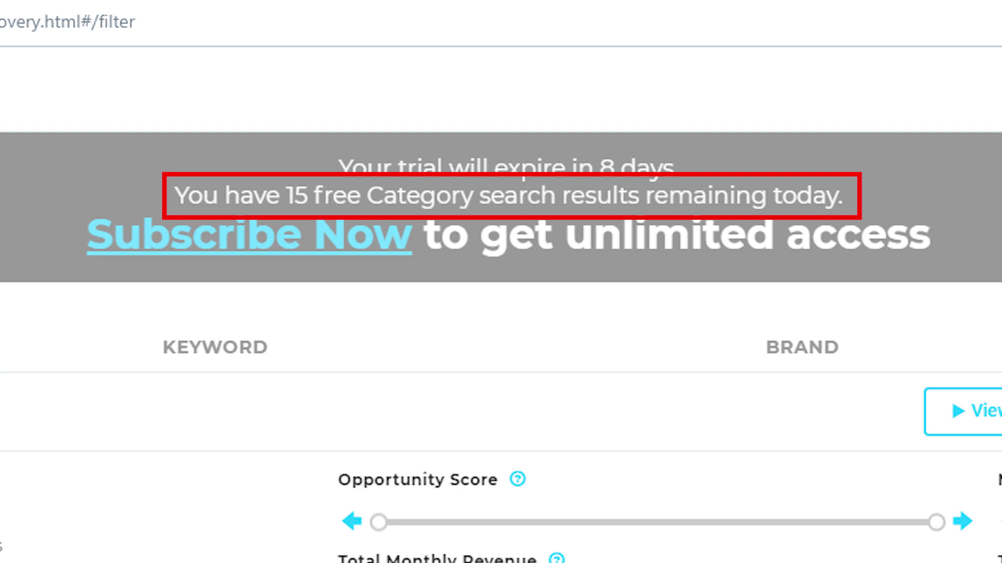
- Open a new private browser window and go to the Viral Launch website
click(63, 18)
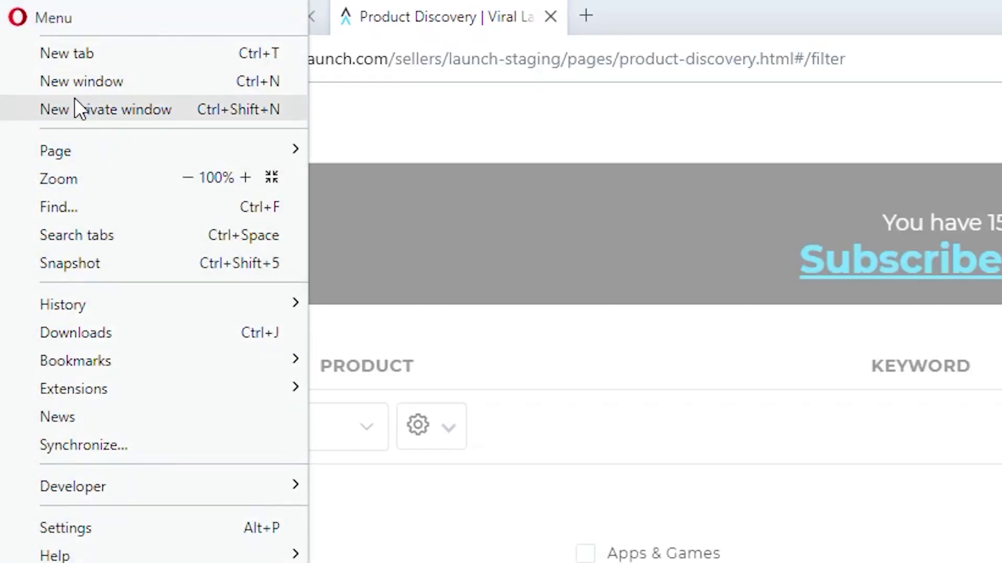
click(79, 106)
text(v)
key(Return)
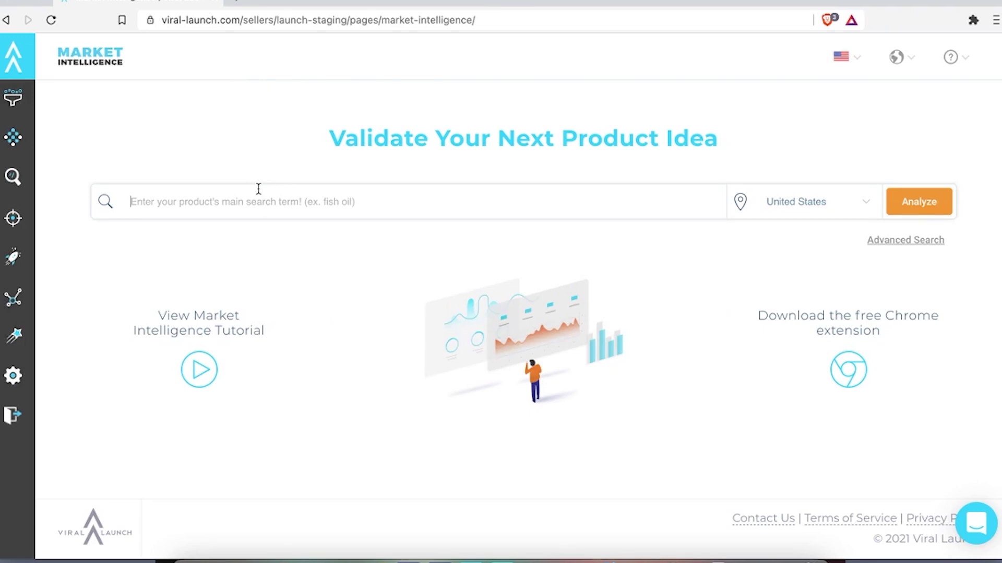
- Open the Product Discovery search and switch it to keyword search
click(11, 104)
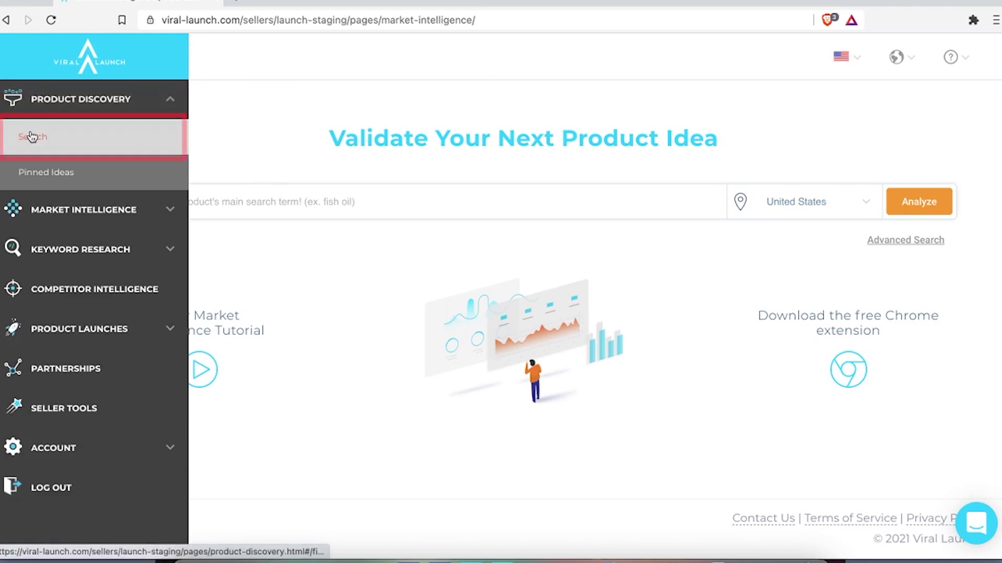
click(54, 140)
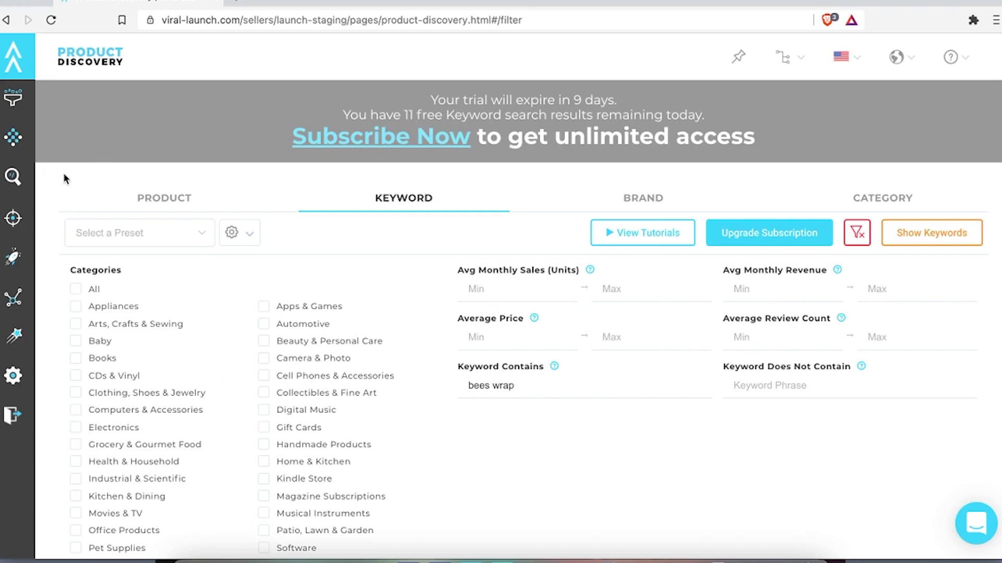
click(204, 200)
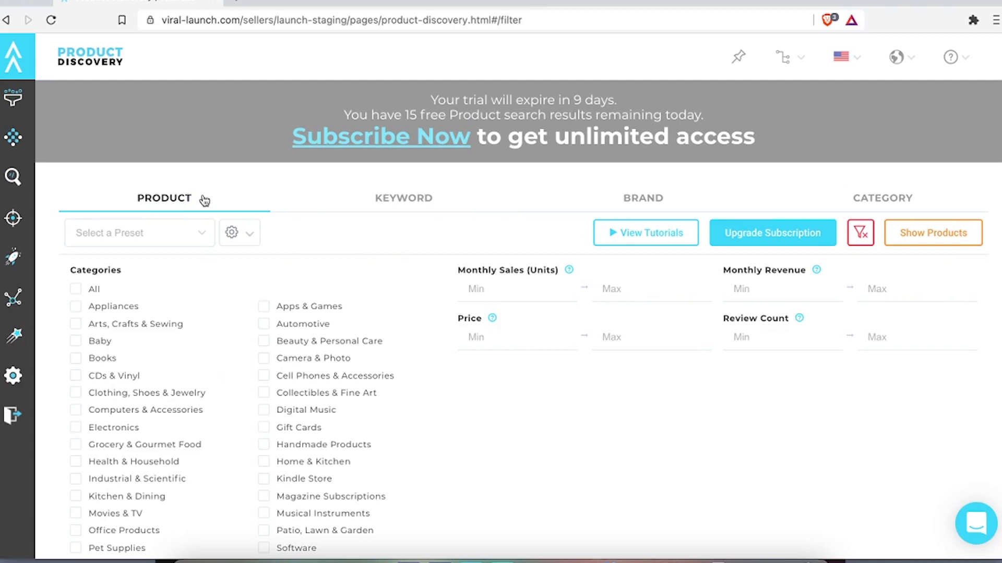
click(369, 205)
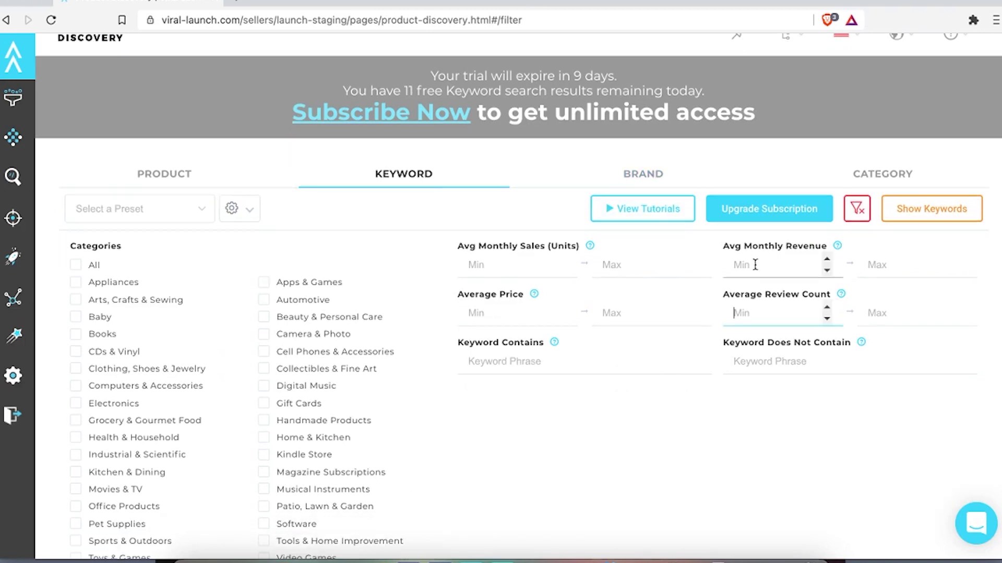
- Set the minimum average monthly revenue to 5000 and the minimum average review count to 150
click(756, 290)
text(5000)
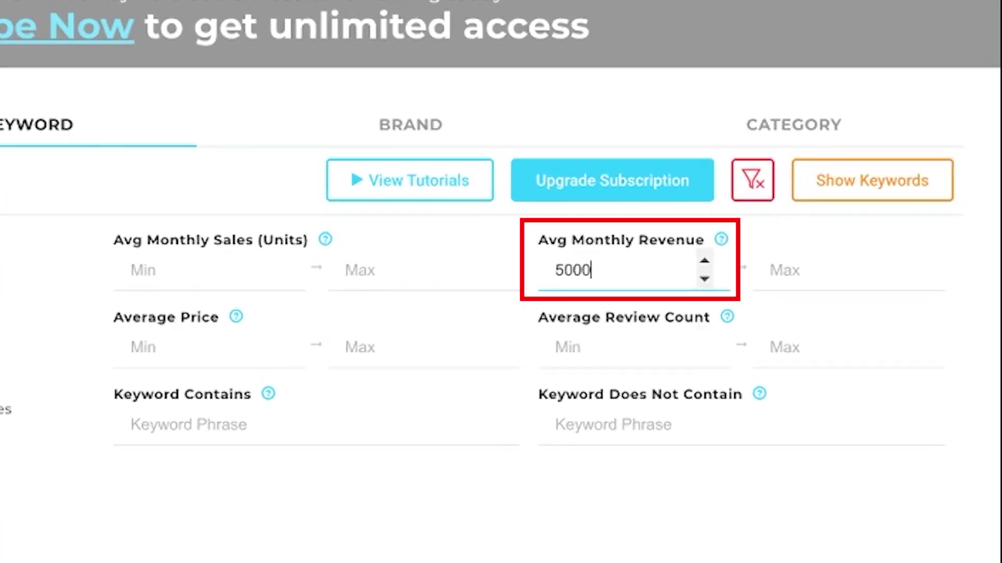
click(783, 270)
click(606, 344)
text(1)
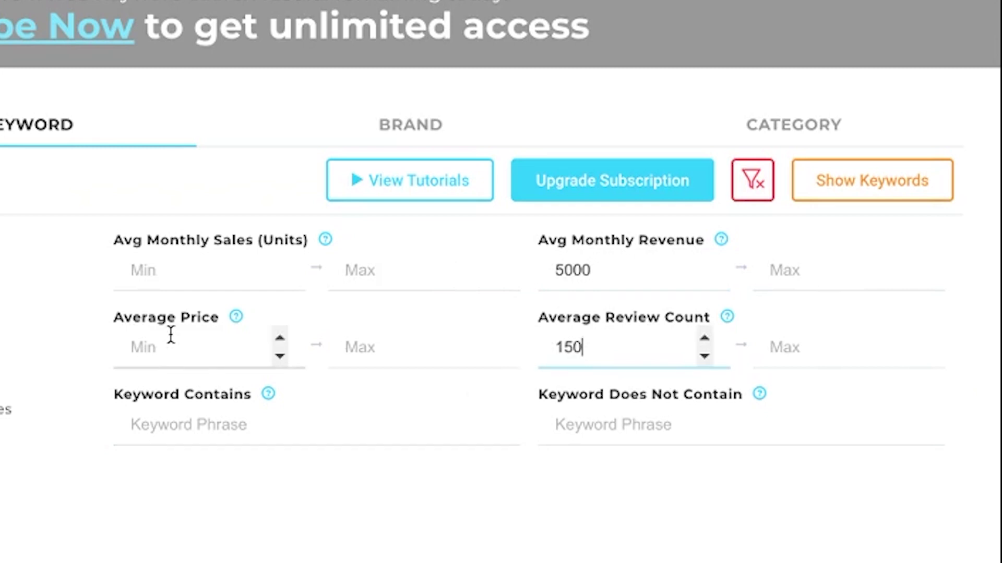
text(50)
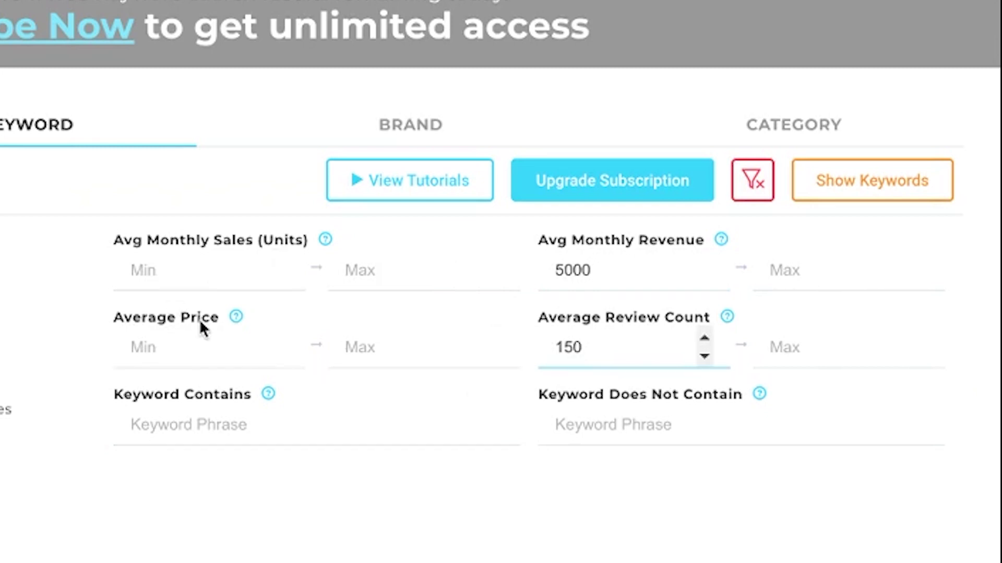
- Require keywords to contain "gloves" and show the matching keywords
click(209, 425)
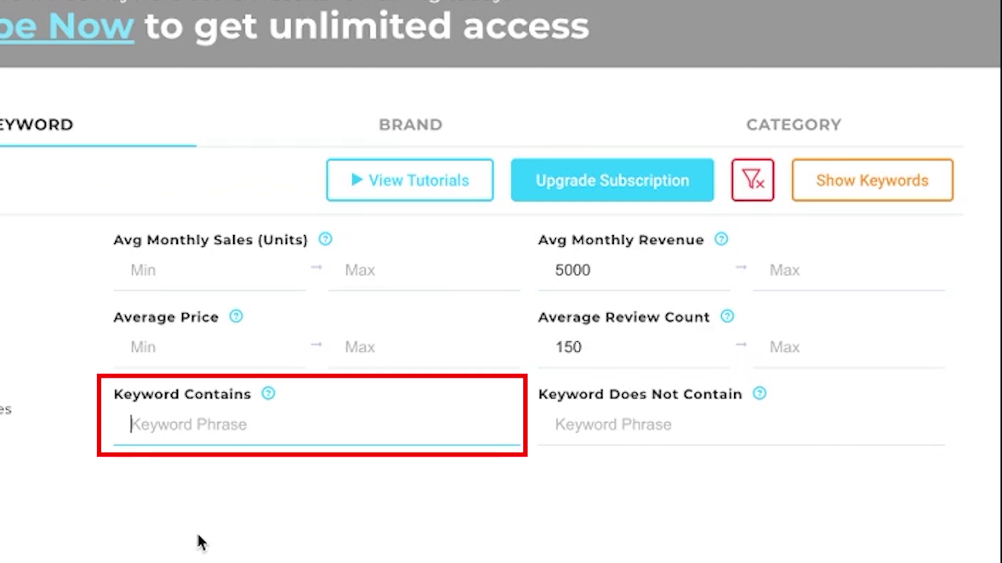
text(gloves)
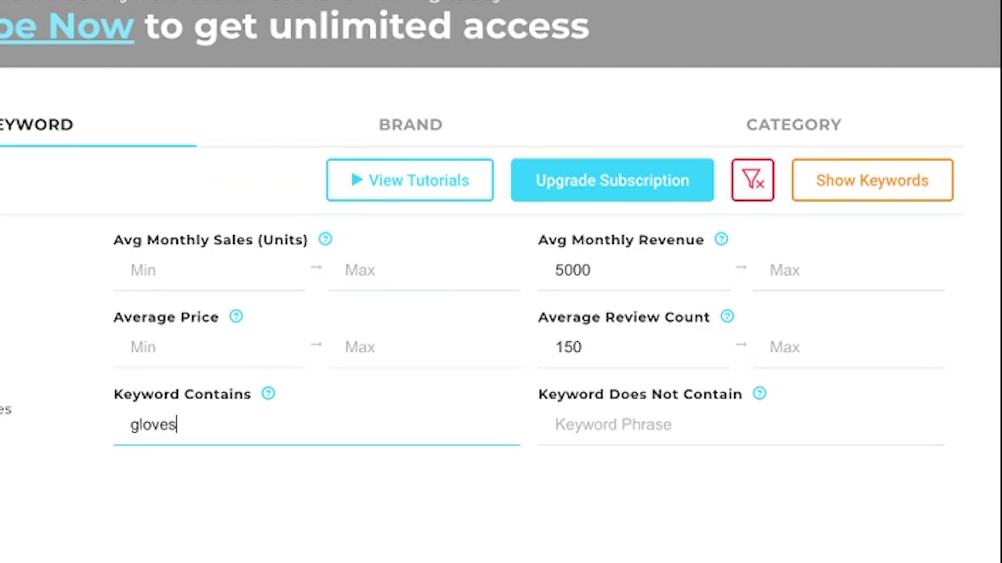
click(872, 178)
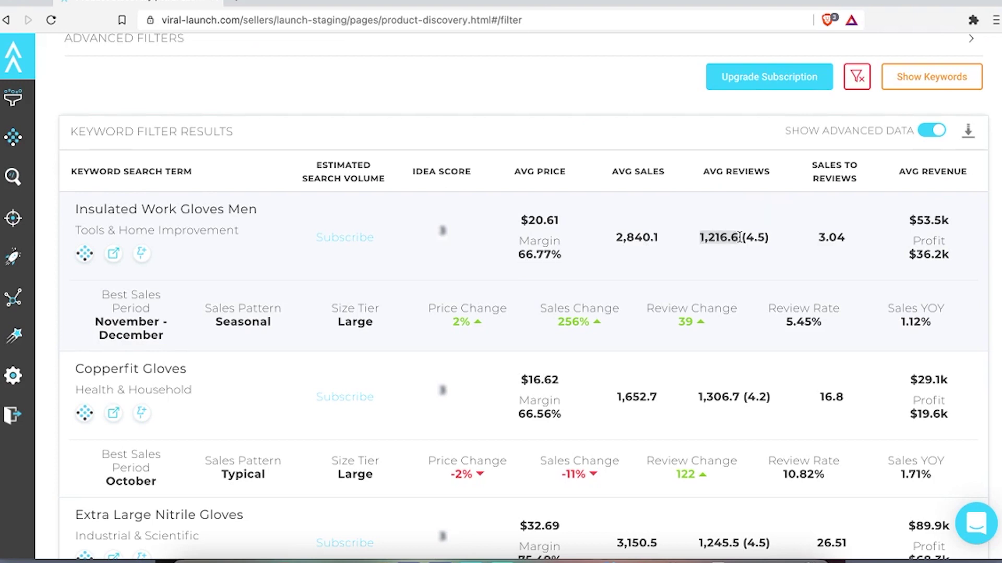
- Examine the average sales, average reviews and sales-to-reviews ratio of the Insulated Work Gloves Men keyword
click(738, 237)
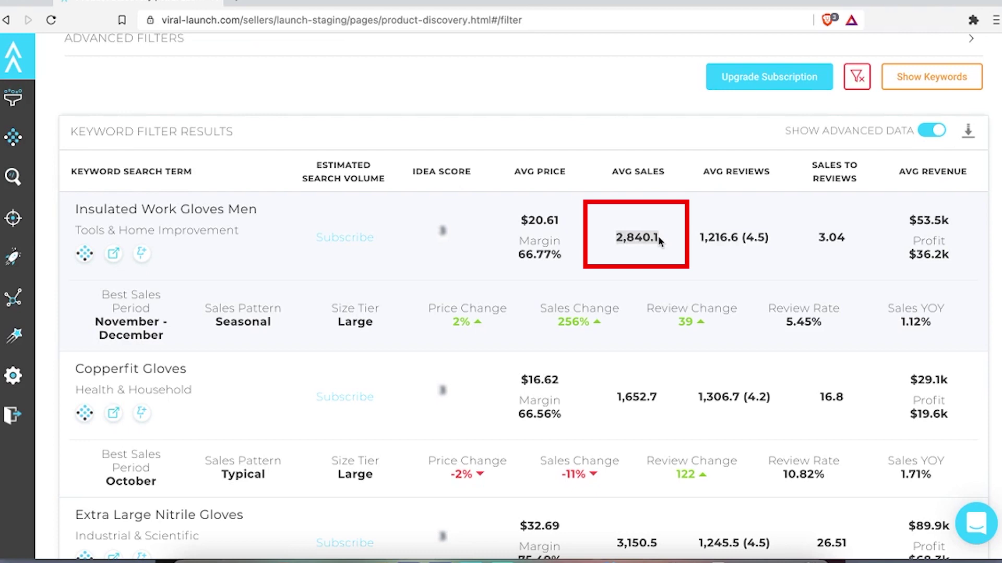
drag(699, 237, 738, 237)
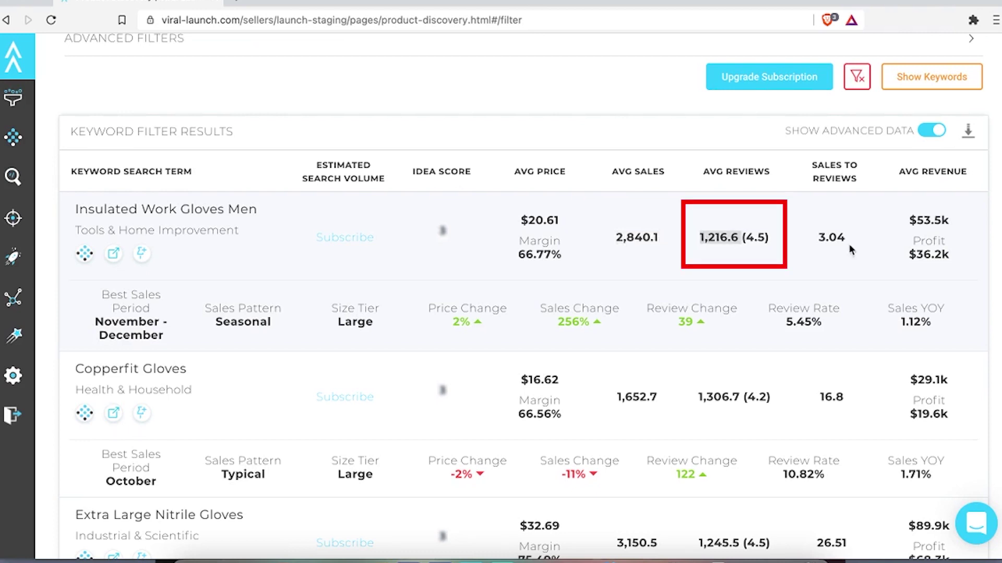
click(826, 242)
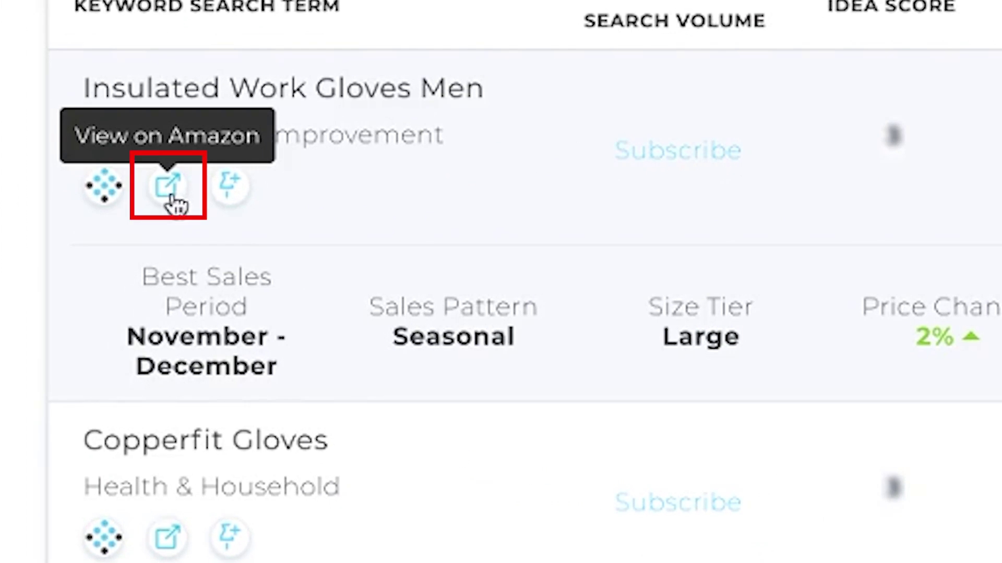
- View the Insulated Work Gloves Men keyword on Amazon and look through the listed products
click(171, 192)
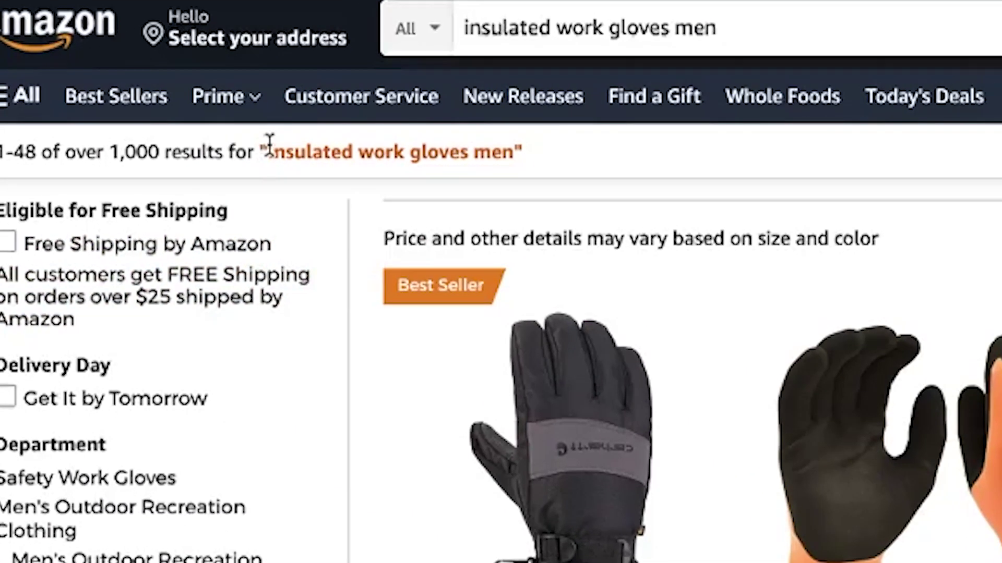
drag(272, 152, 512, 155)
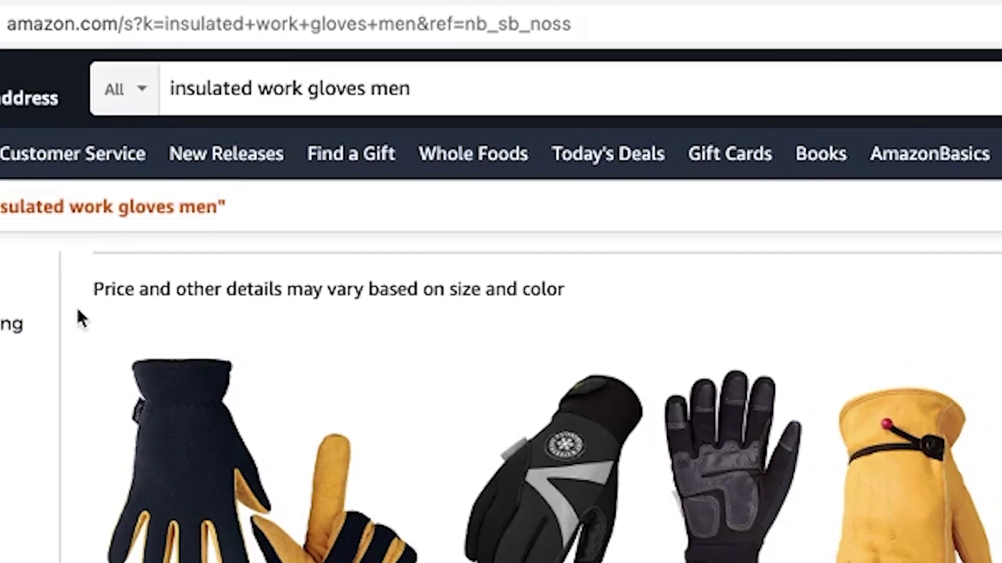
scroll(199, 172, down, 10)
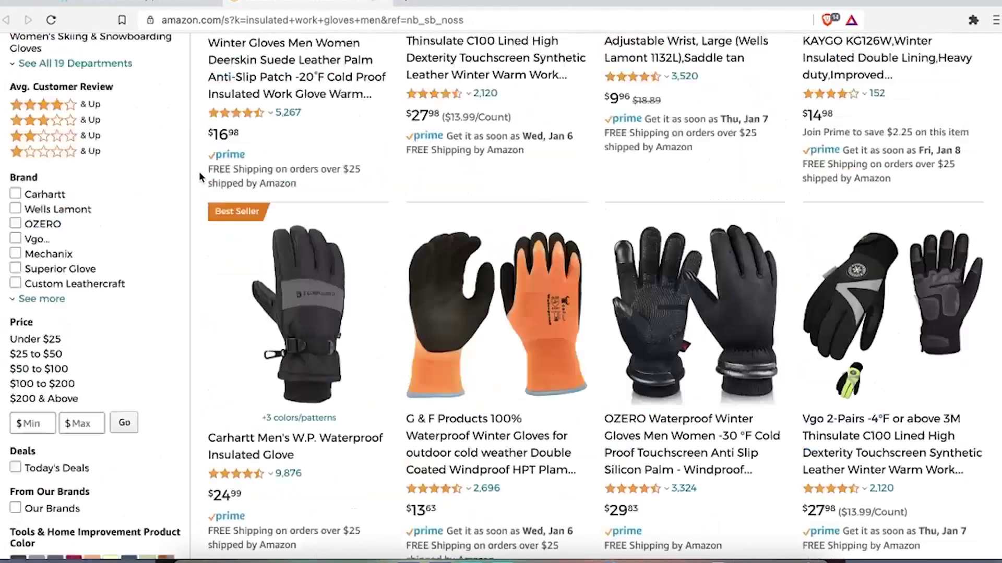
scroll(199, 171, up, 10)
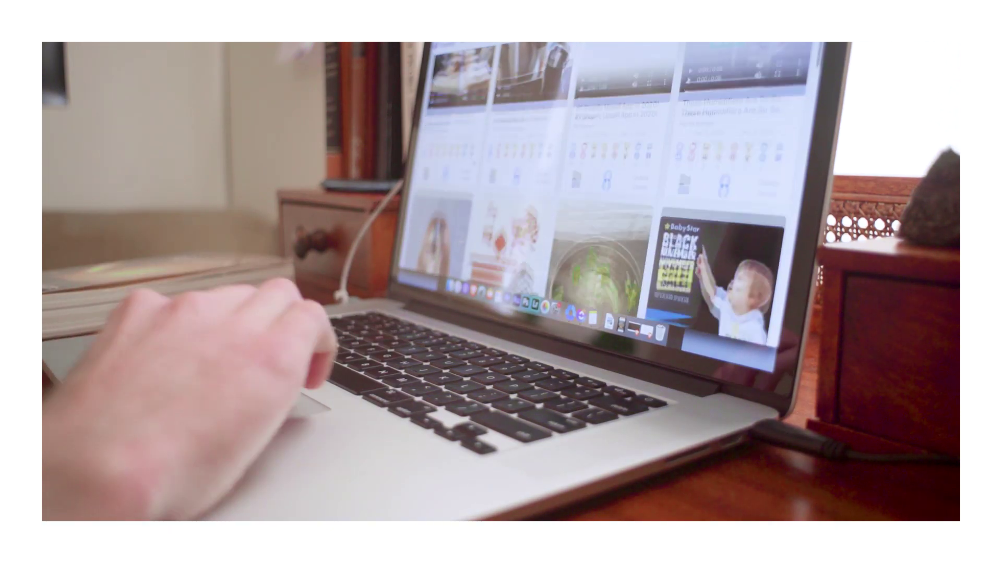
scroll(616, 172, down, 5)
scroll(615, 172, down, 5)
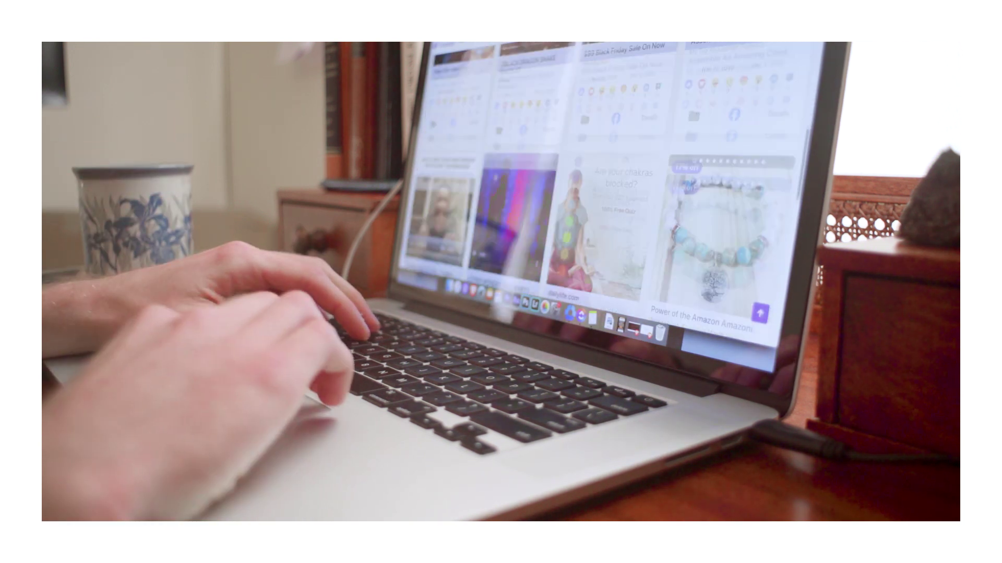
scroll(615, 172, down, 5)
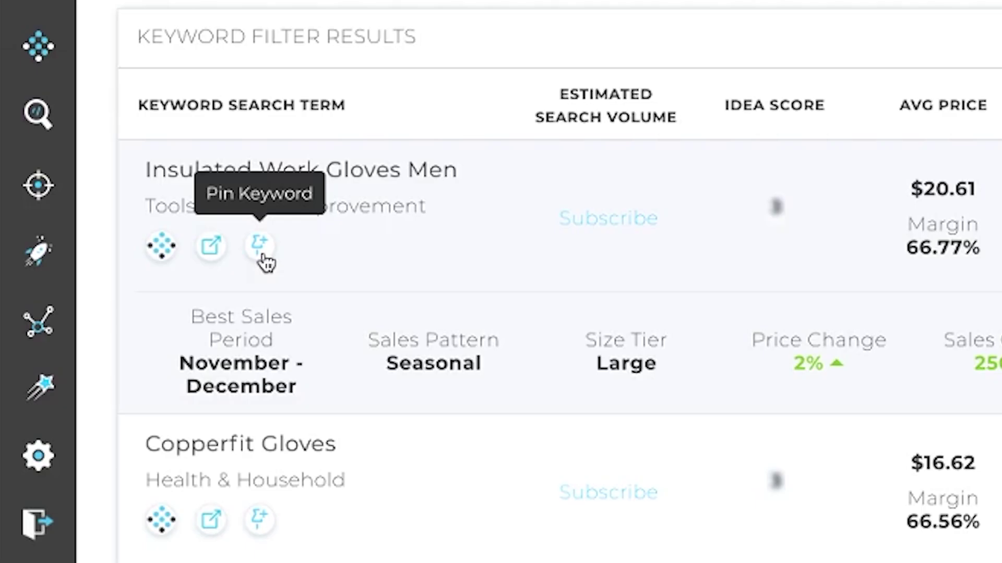
- Review the glove keyword results, comparing product types, best sales periods and sales change from Insulated Work Gloves Men to Wool Gloves Women
scroll(120, 301, down, 5)
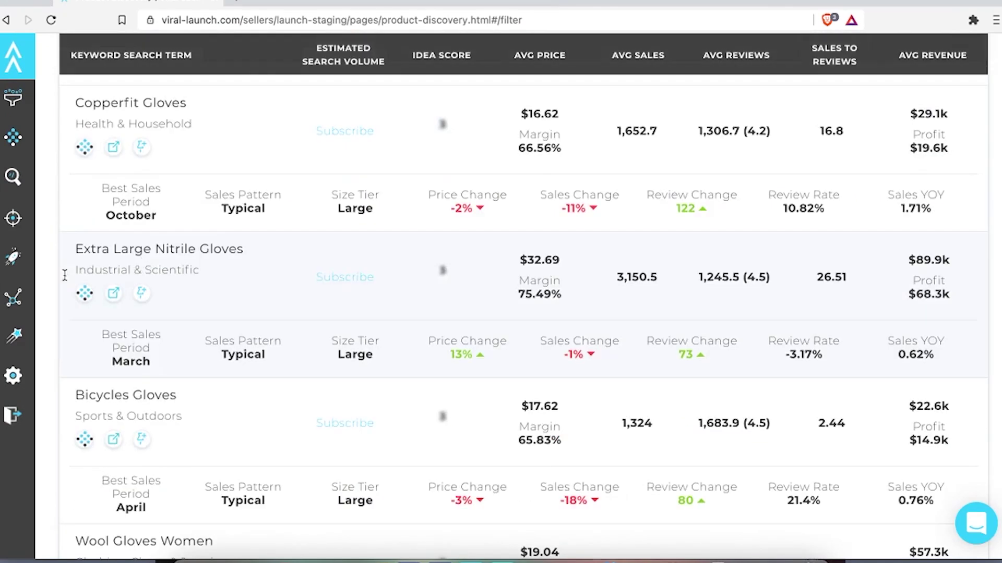
scroll(54, 313, down, 5)
scroll(54, 313, up, 9)
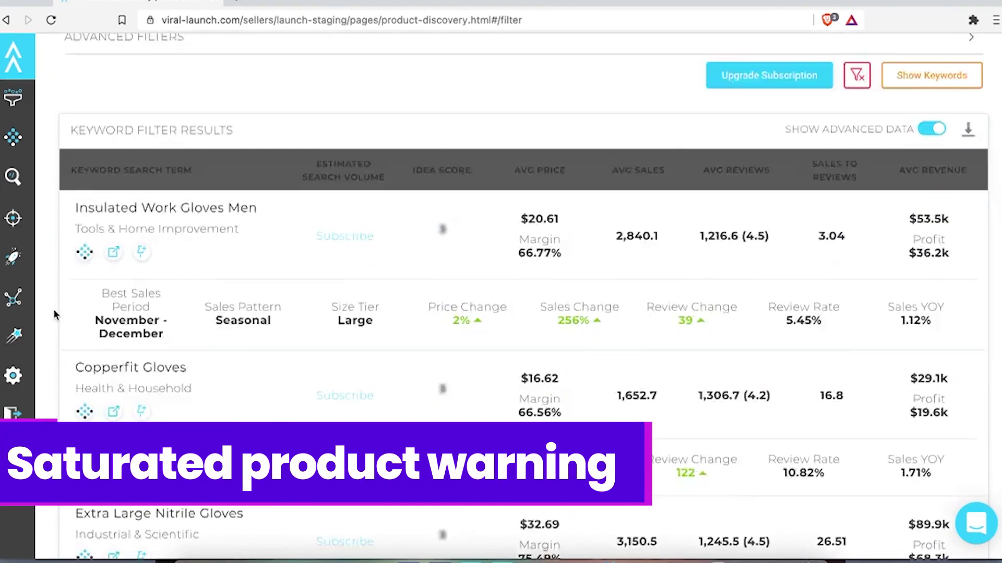
scroll(82, 119, down, 4)
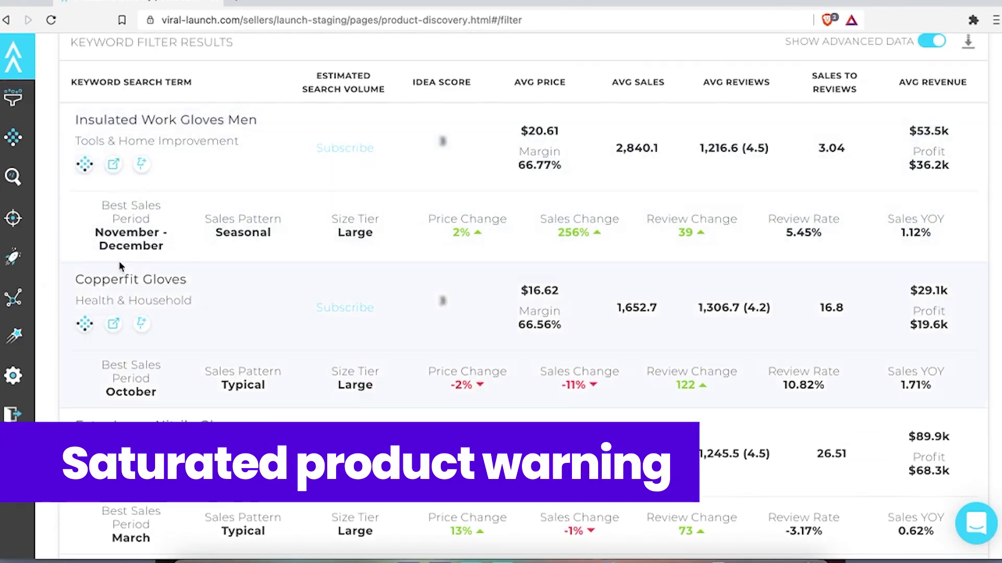
scroll(176, 231, down, 4)
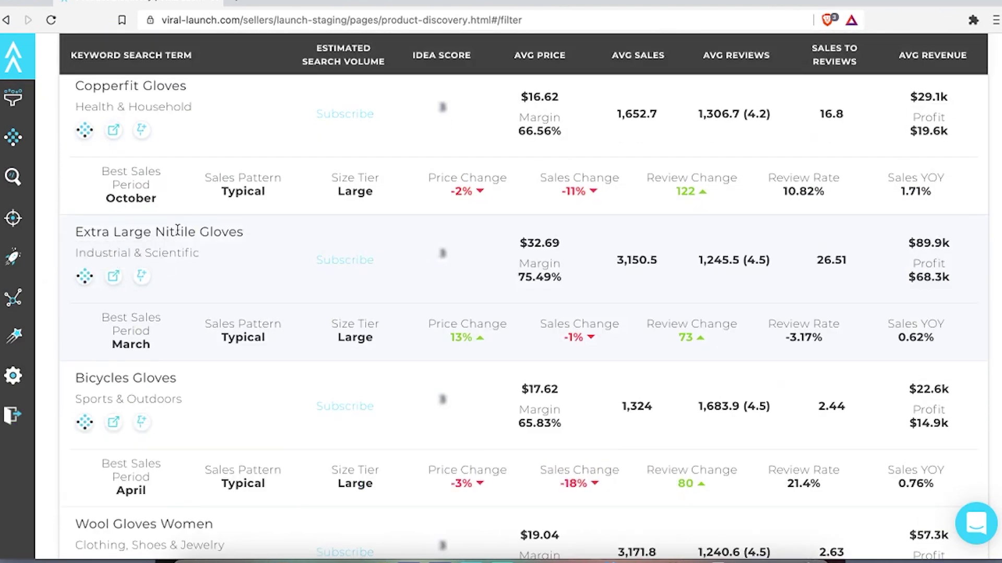
scroll(185, 233, up, 5)
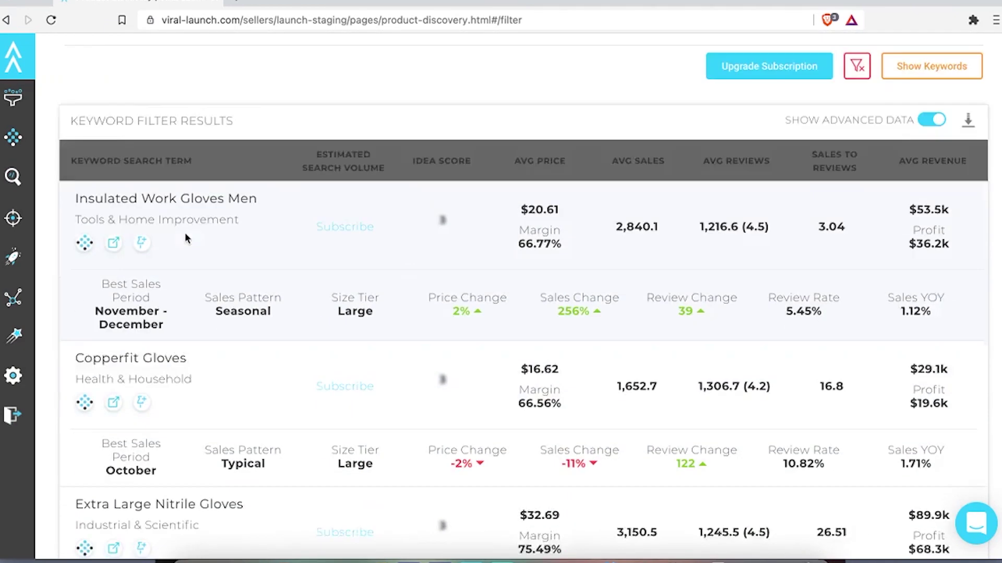
scroll(186, 359, down, 1)
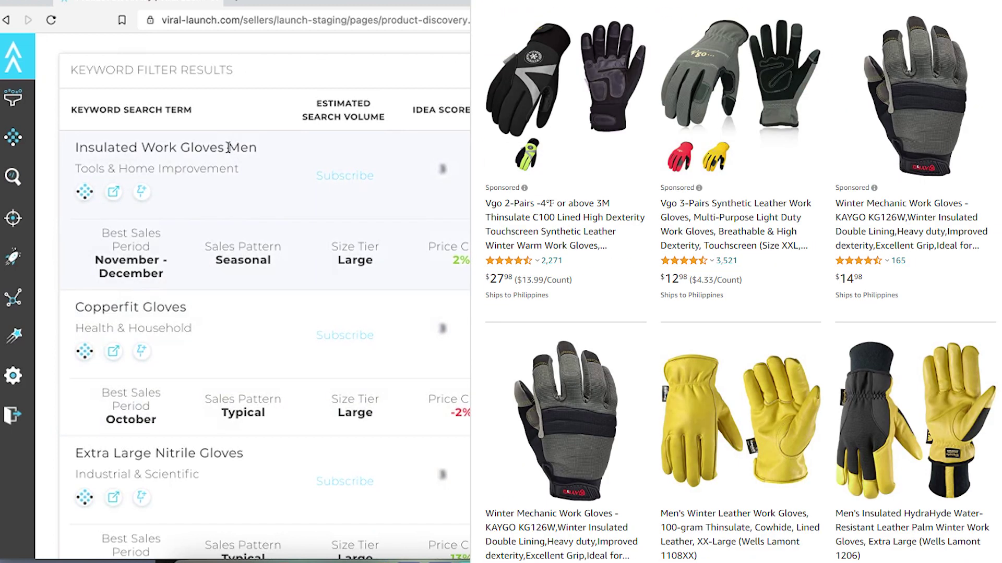
scroll(228, 148, down, 8)
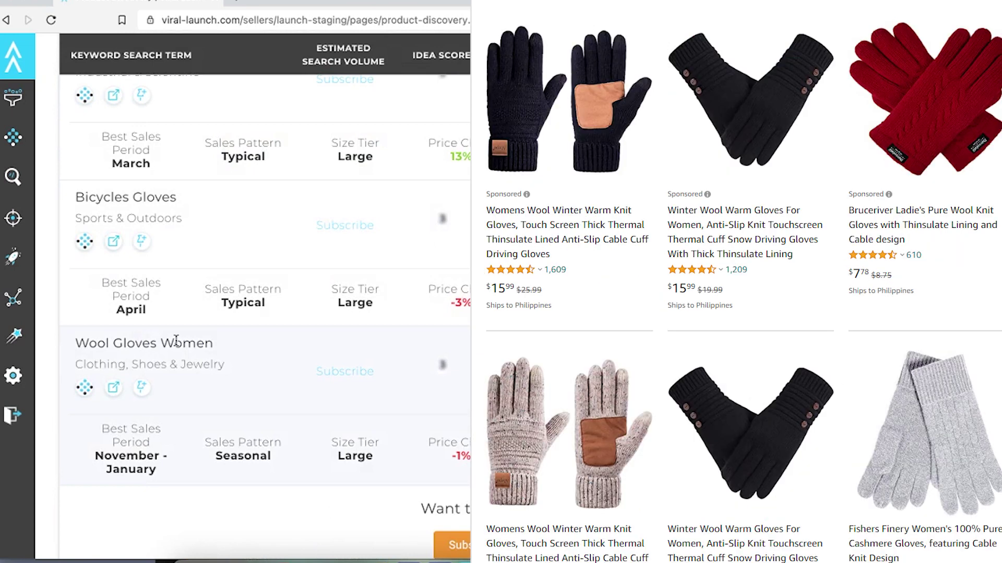
scroll(260, 348, up, 10)
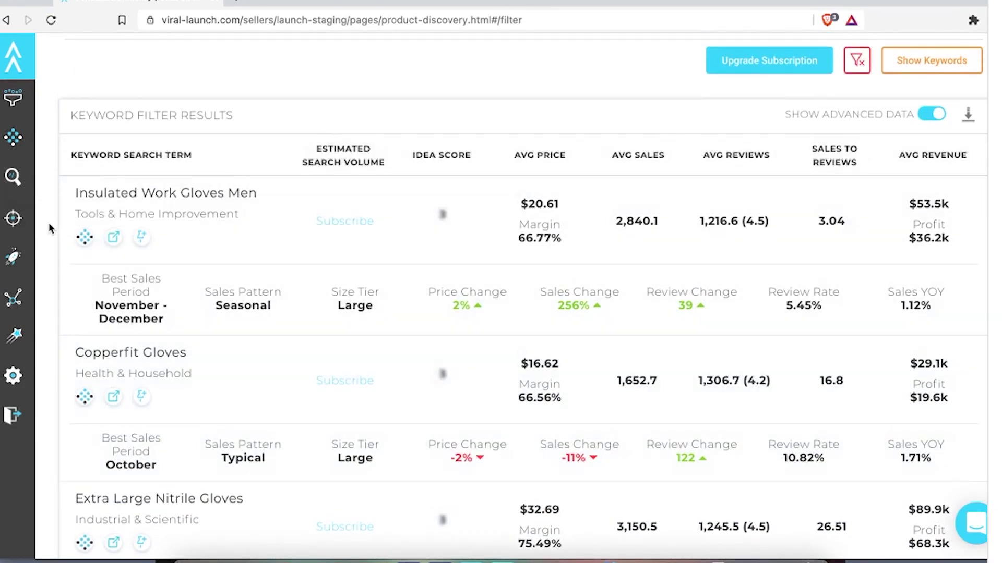
scroll(50, 232, up, 1)
scroll(51, 232, up, 8)
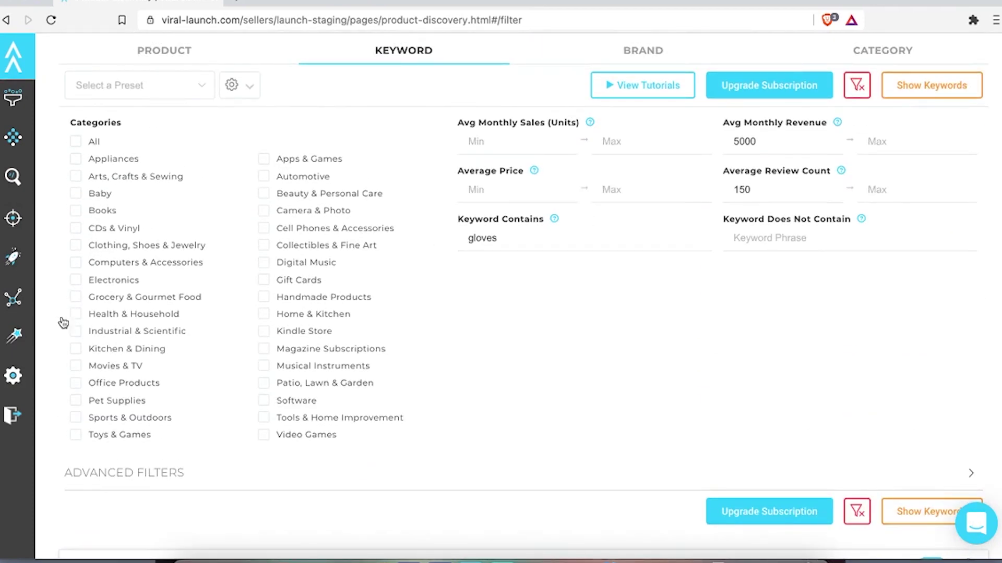
scroll(50, 349, down, 14)
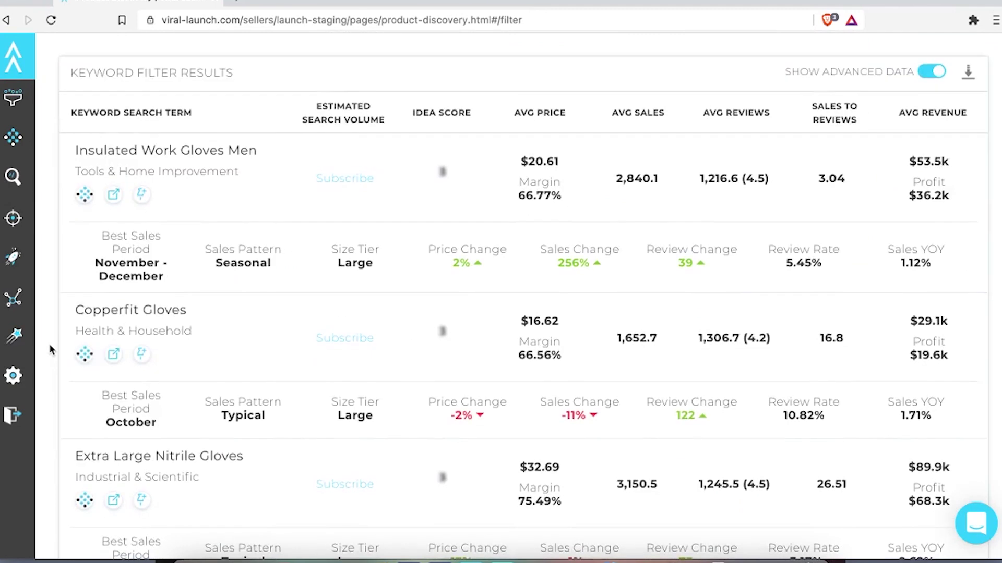
scroll(50, 349, up, 3)
scroll(51, 348, down, 6)
scroll(173, 313, down, 2)
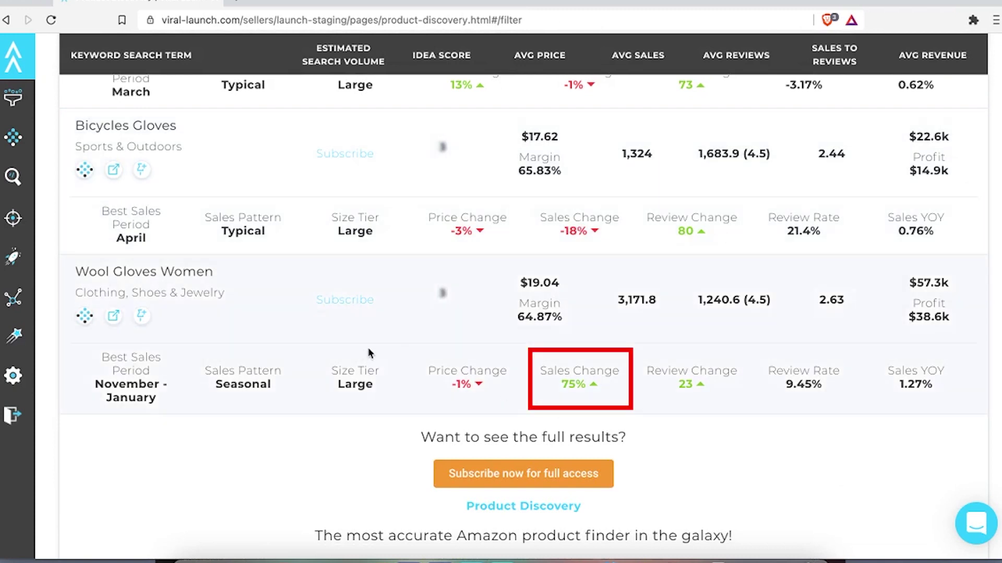
- Switch Product Discovery to brand search and set the brand name to Bee's Wrap
scroll(583, 387, up, 15)
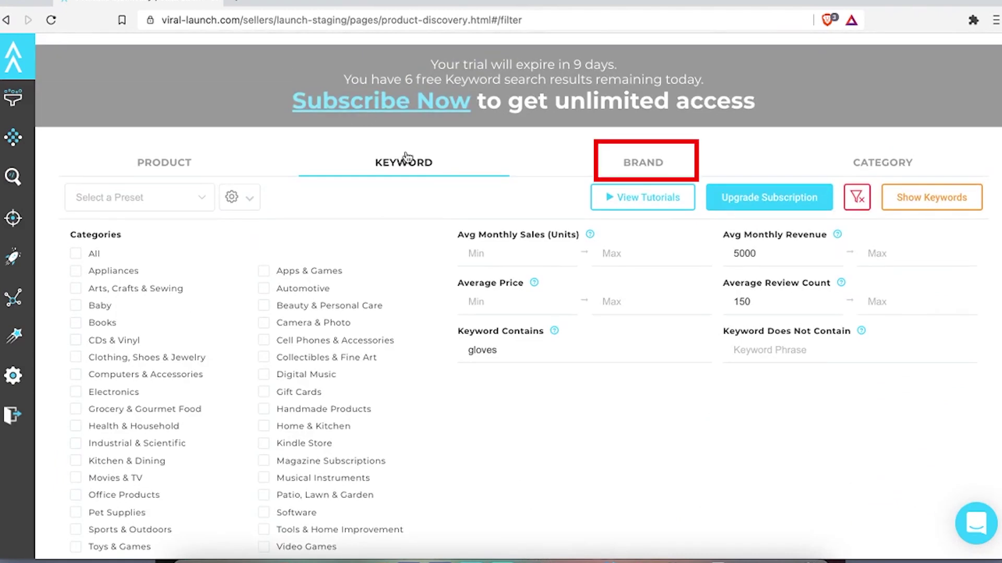
click(645, 166)
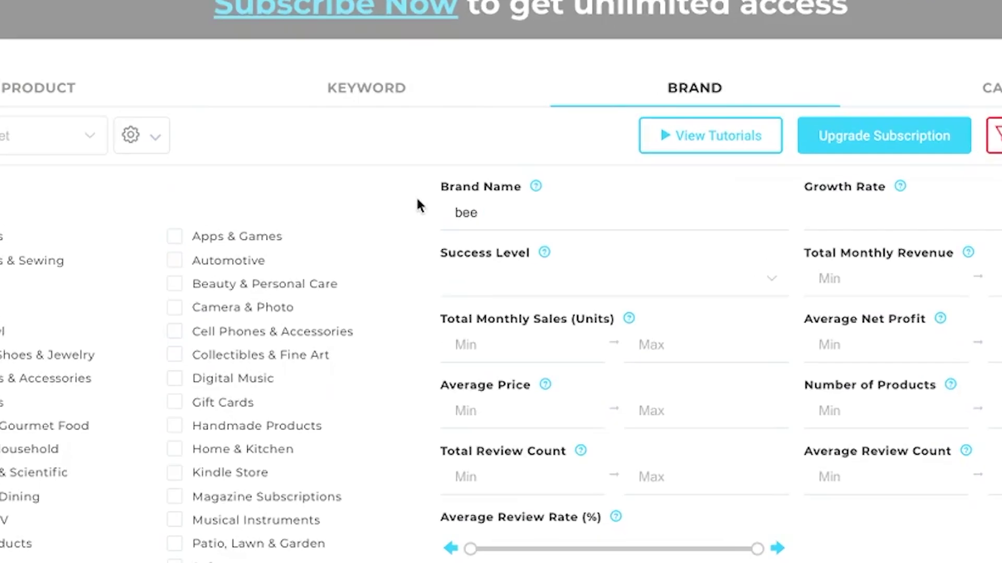
double_click(522, 216)
text(Bees Wrap)
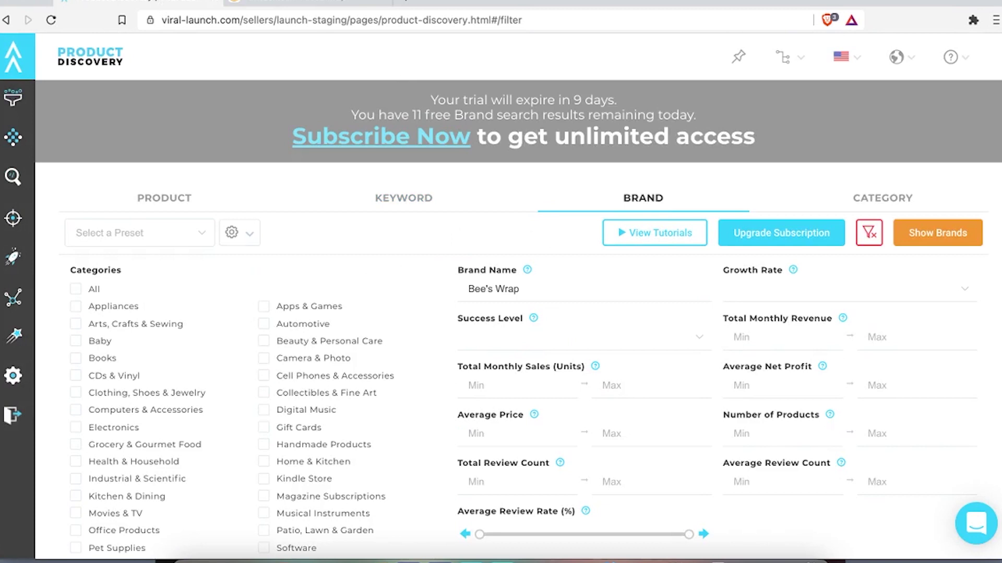
- Examine the Bee's Wrap brand result for its products, monthly sales, reviews, average price, monthly revenue, success and growth
scroll(431, 239, down, 4)
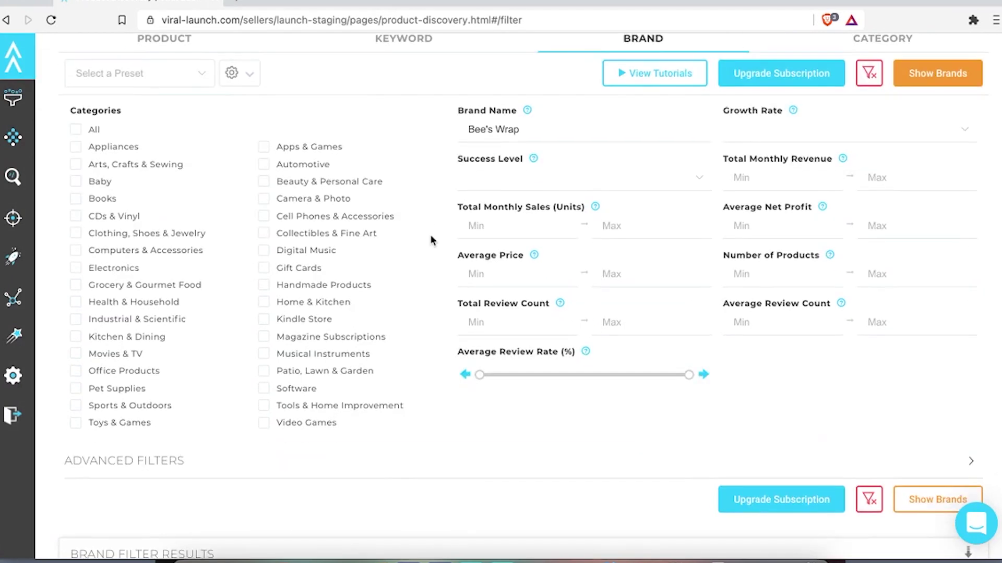
scroll(431, 240, down, 5)
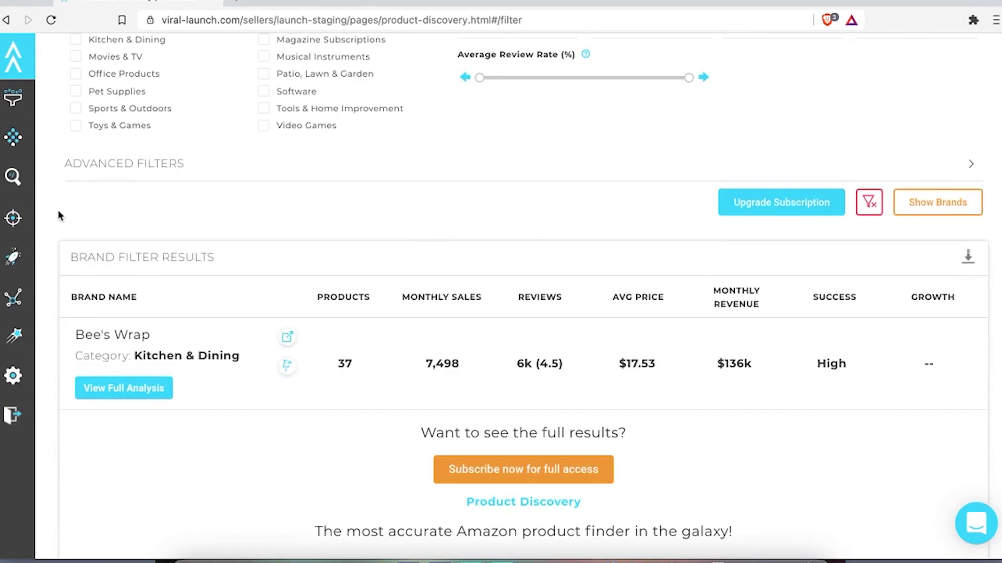
scroll(58, 210, down, 1)
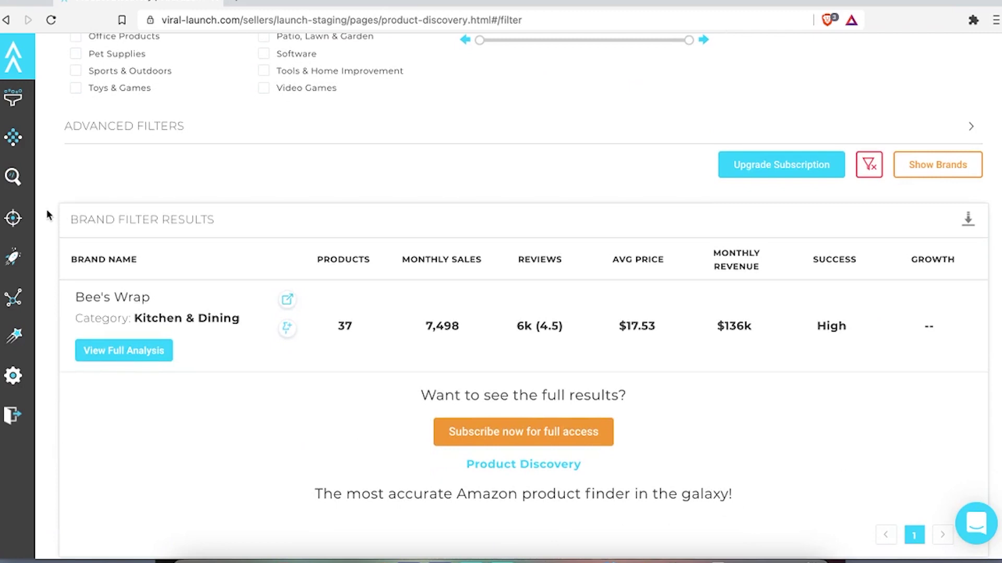
scroll(47, 241, down, 1)
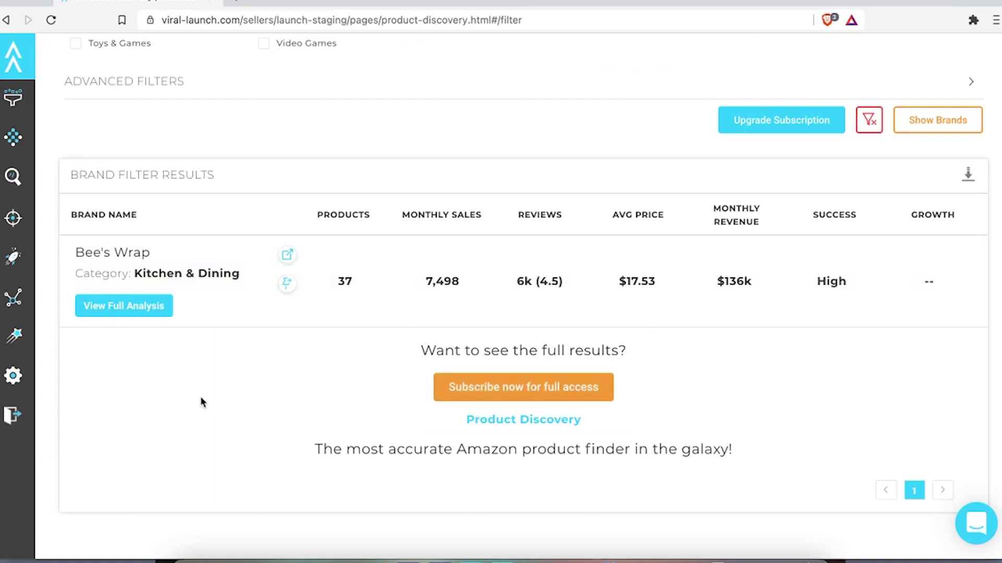
scroll(200, 396, up, 10)
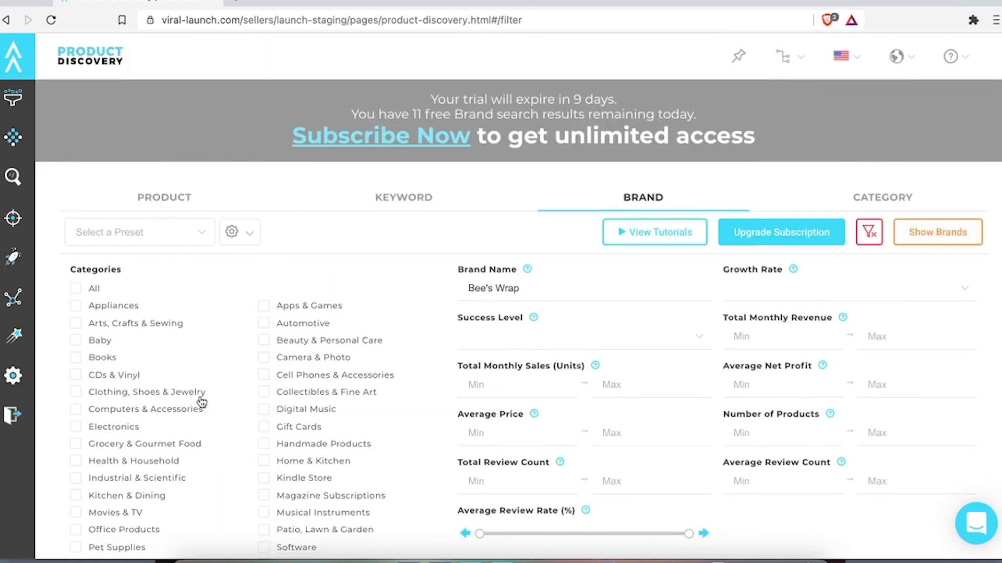
scroll(200, 396, down, 6)
scroll(201, 397, up, 8)
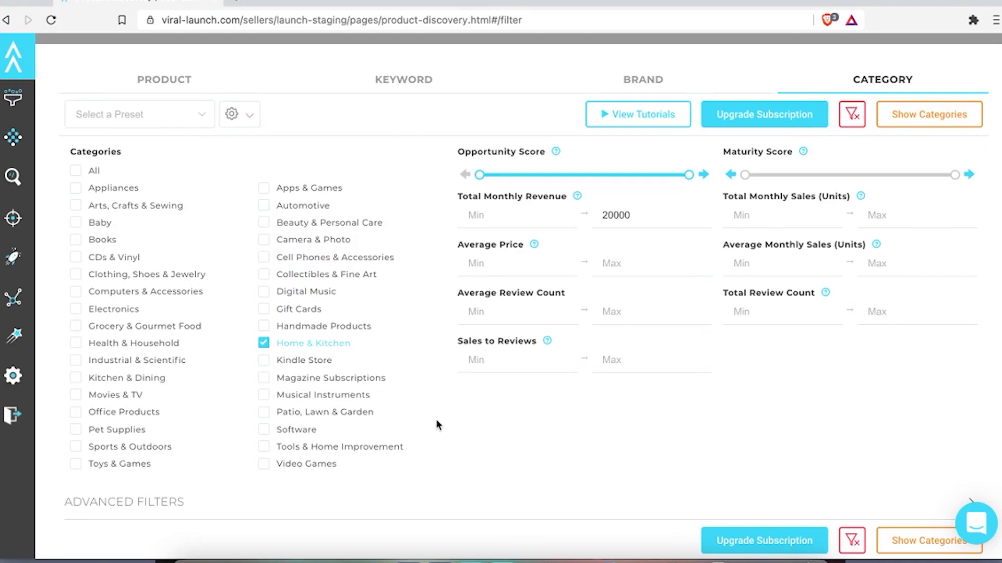
- Filter for Industrial & Scientific categories with maximum total monthly revenue 5000 and minimum total review count 150, and show the results
click(264, 347)
click(82, 361)
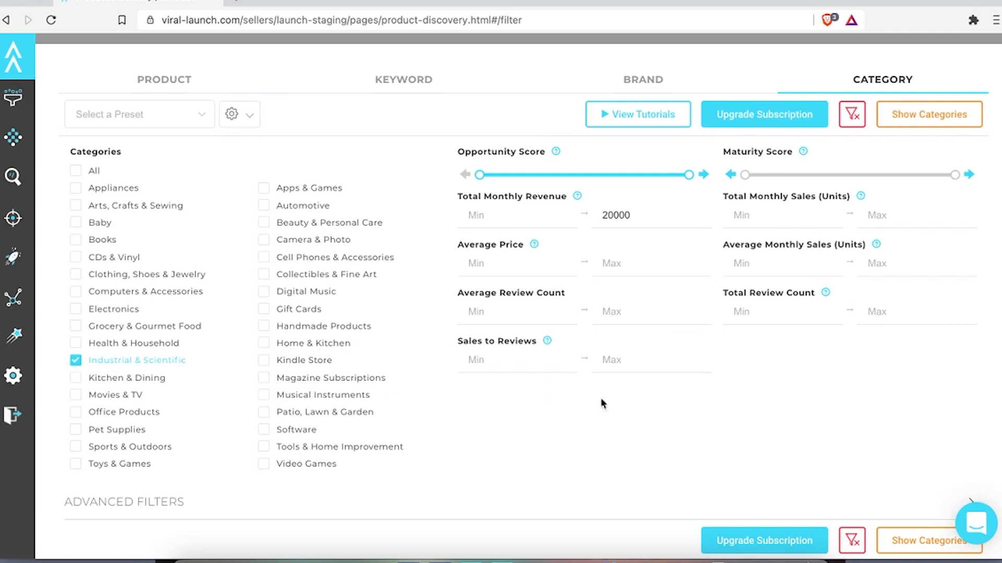
double_click(637, 215)
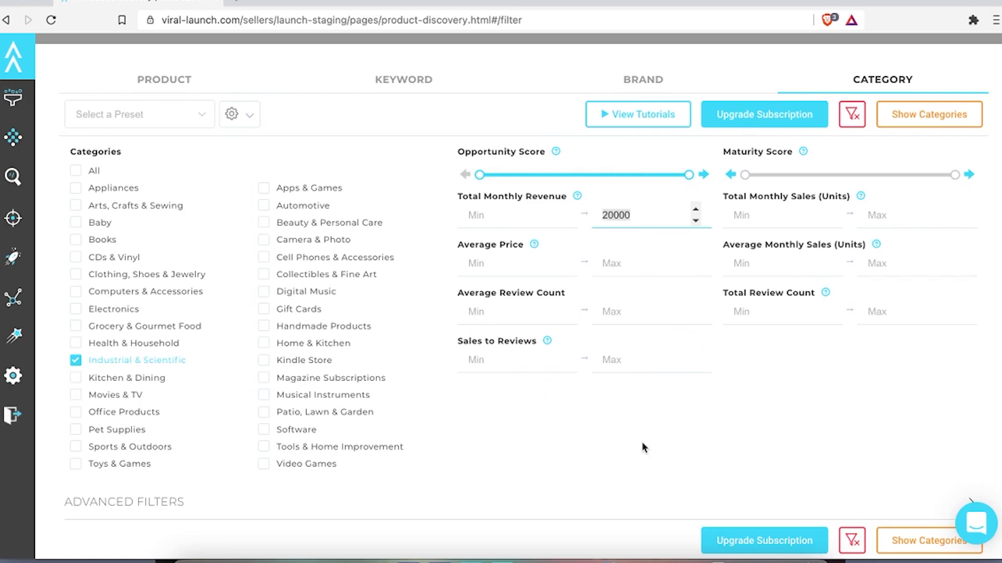
text(5)
click(756, 312)
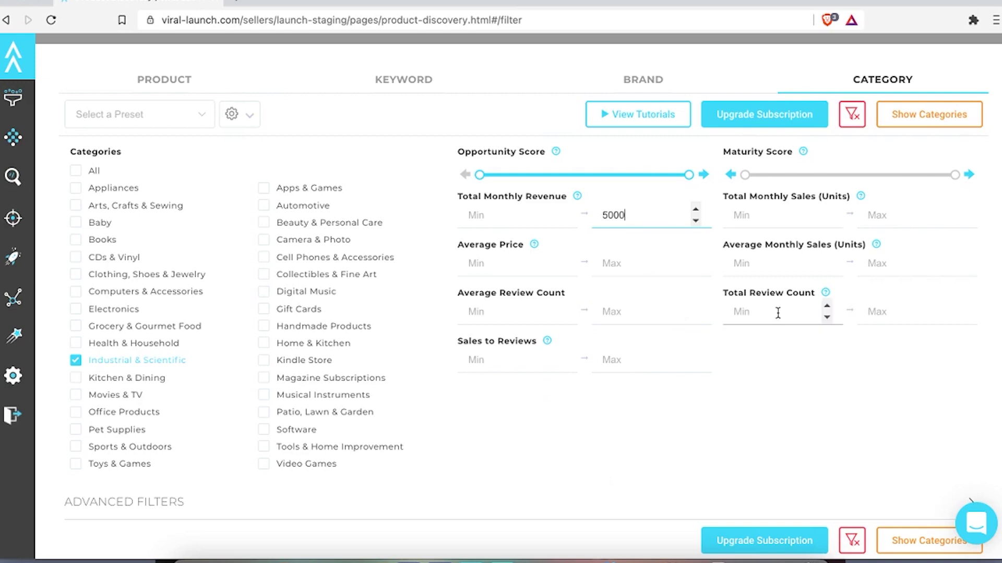
text(150)
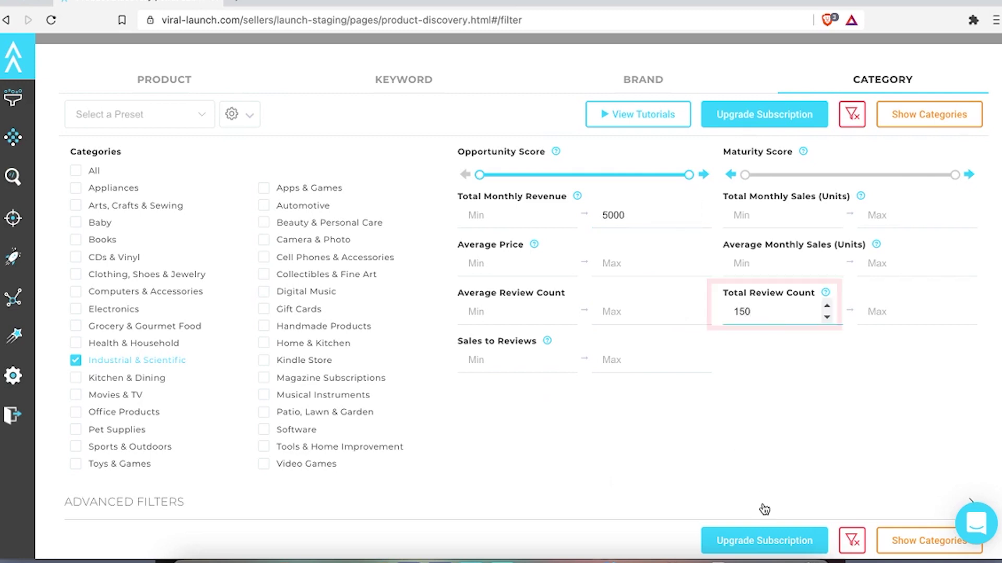
click(924, 119)
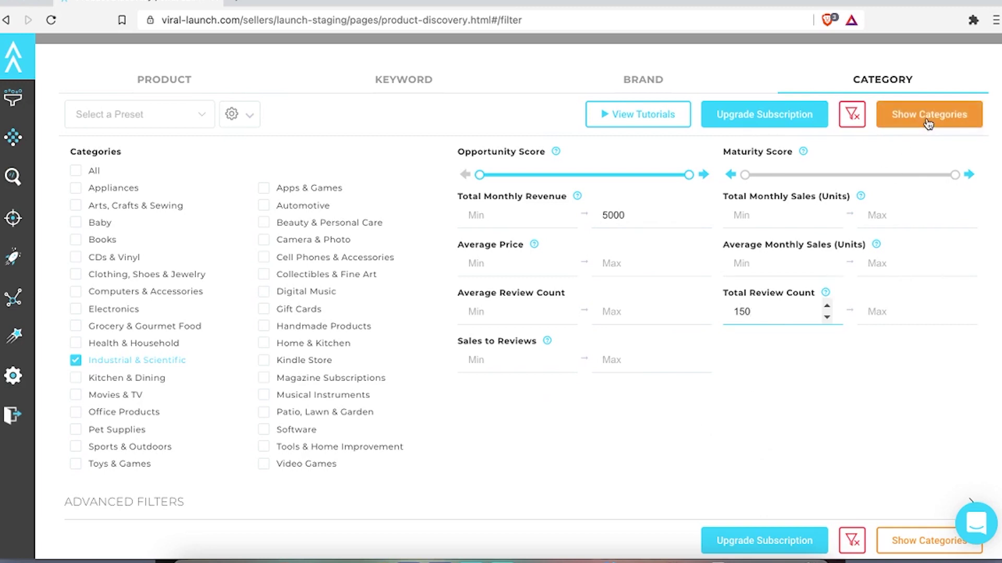
- Open the Additive Manufacturing subcategory on Amazon and look through its featured 3D printers, prices and ratings
mouse_move(89, 211)
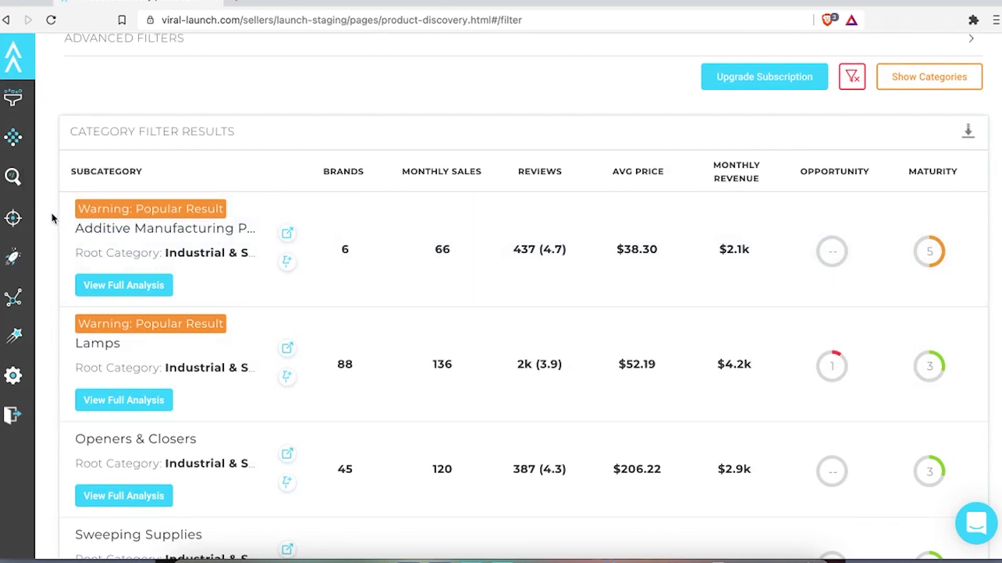
click(284, 233)
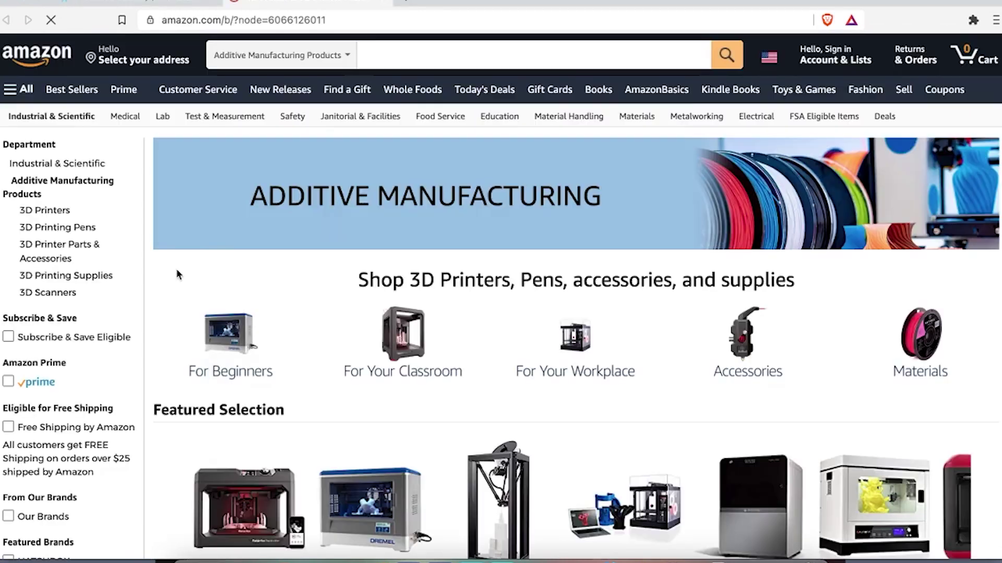
scroll(168, 273, down, 5)
scroll(168, 276, down, 3)
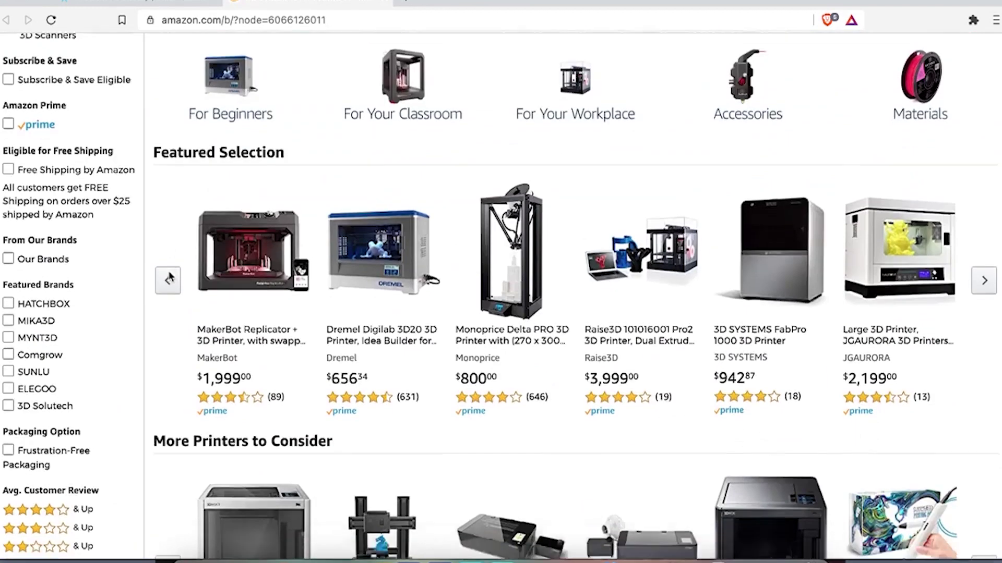
key(ctrl+w)
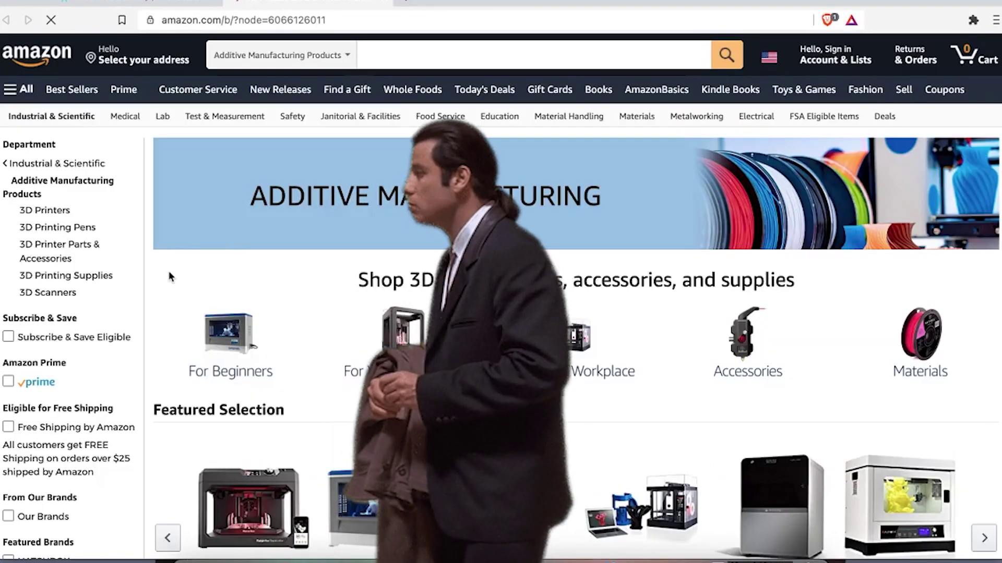
scroll(168, 276, down, 5)
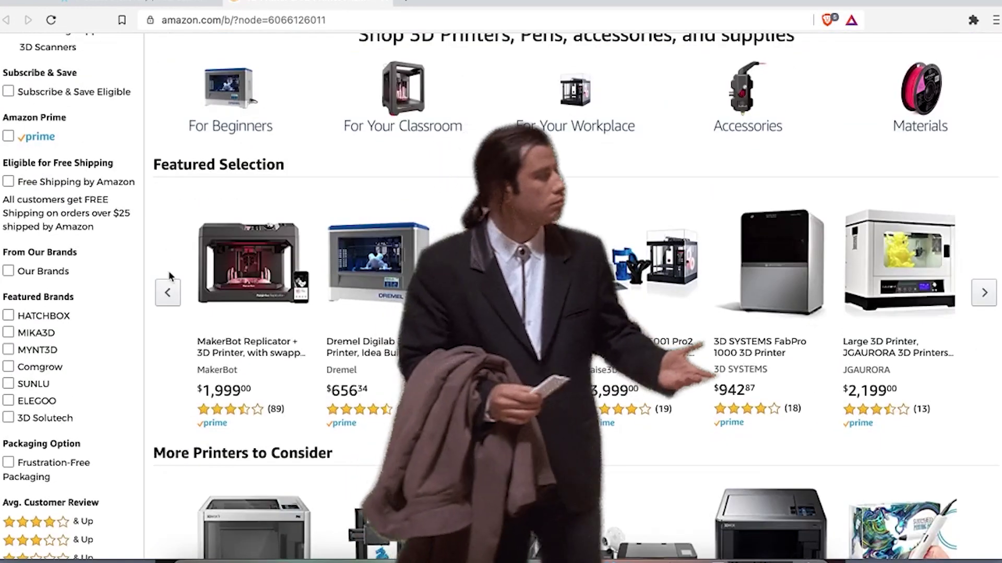
scroll(169, 275, down, 3)
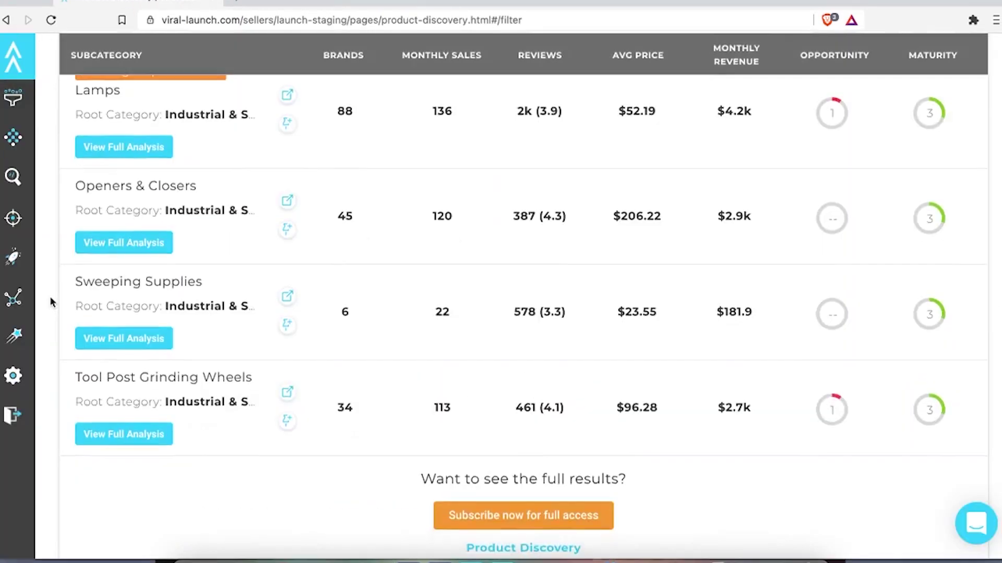
- Review the remaining subcategory results and view the Lamps subcategory on Amazon
scroll(49, 298, up, 2)
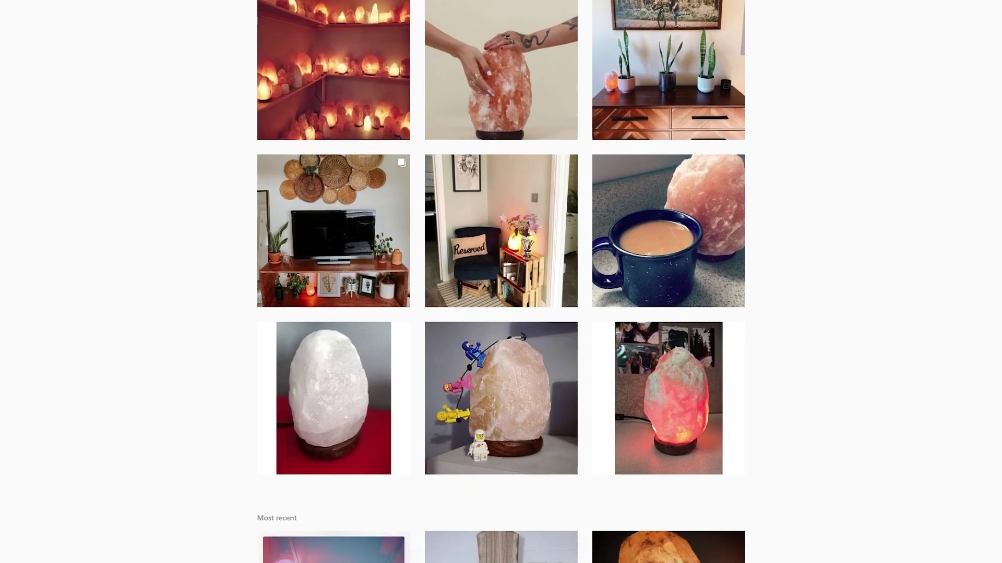
scroll(501, 282, down, 3)
scroll(500, 282, down, 5)
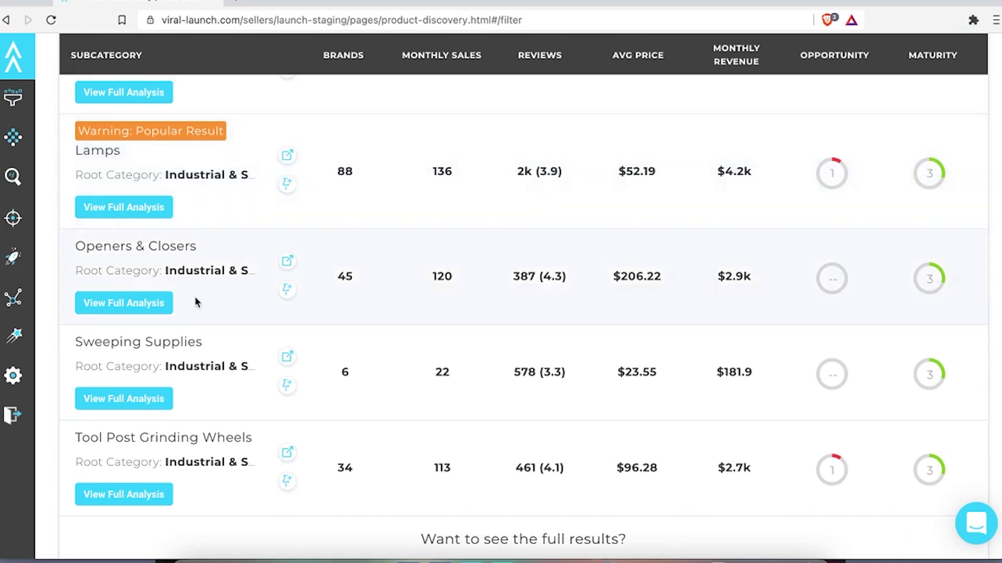
scroll(193, 284, up, 3)
click(289, 319)
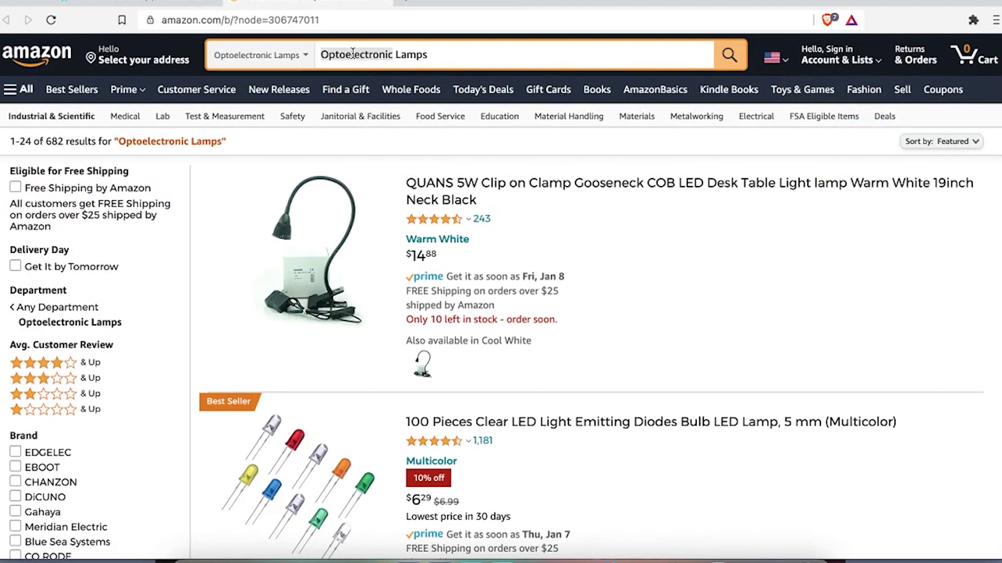
key(ctrl+shift+Tab)
- Switch to Market Intelligence and analyze the search term bee's wrap in the United States marketplace
scroll(149, 234, up, 10)
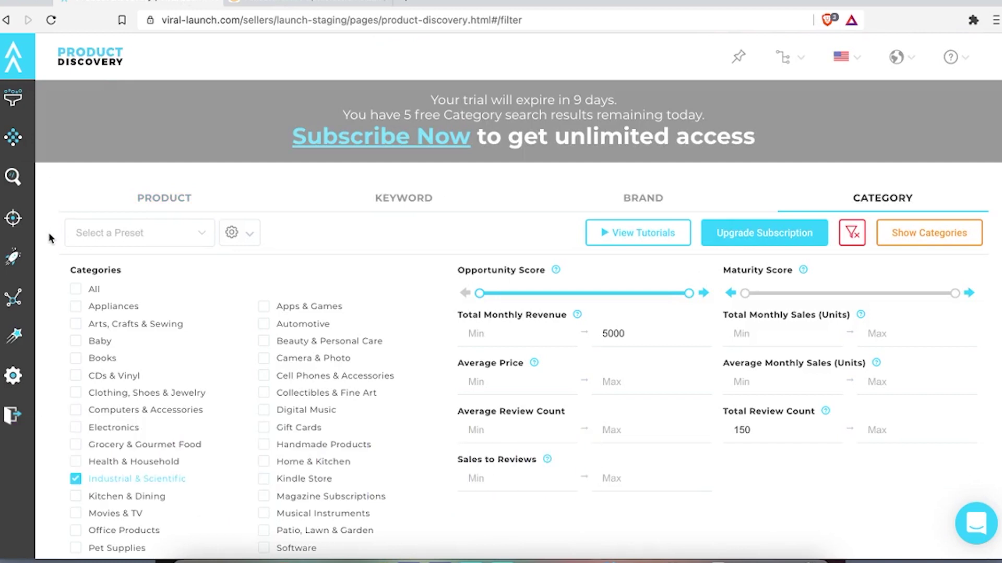
mouse_move(20, 109)
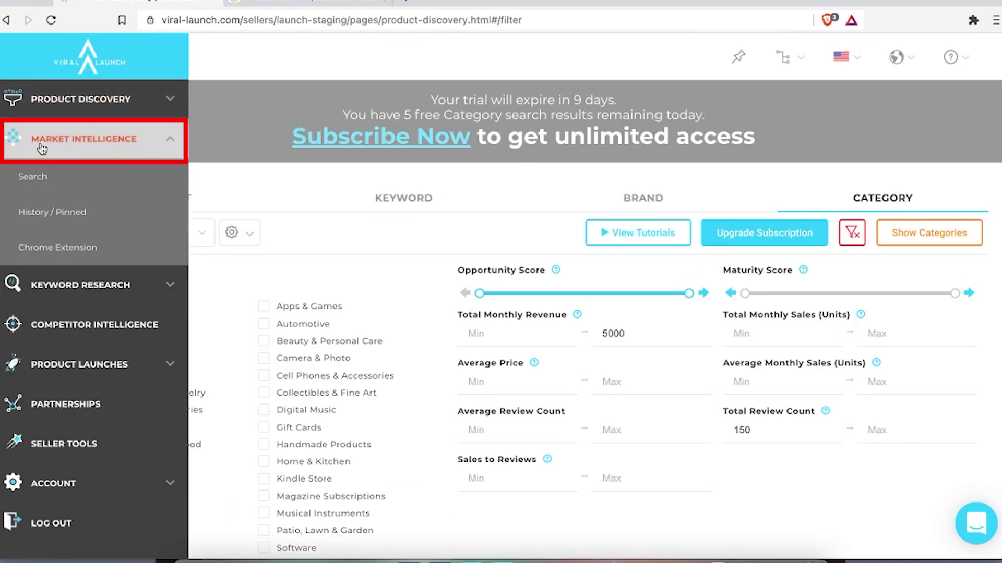
click(61, 145)
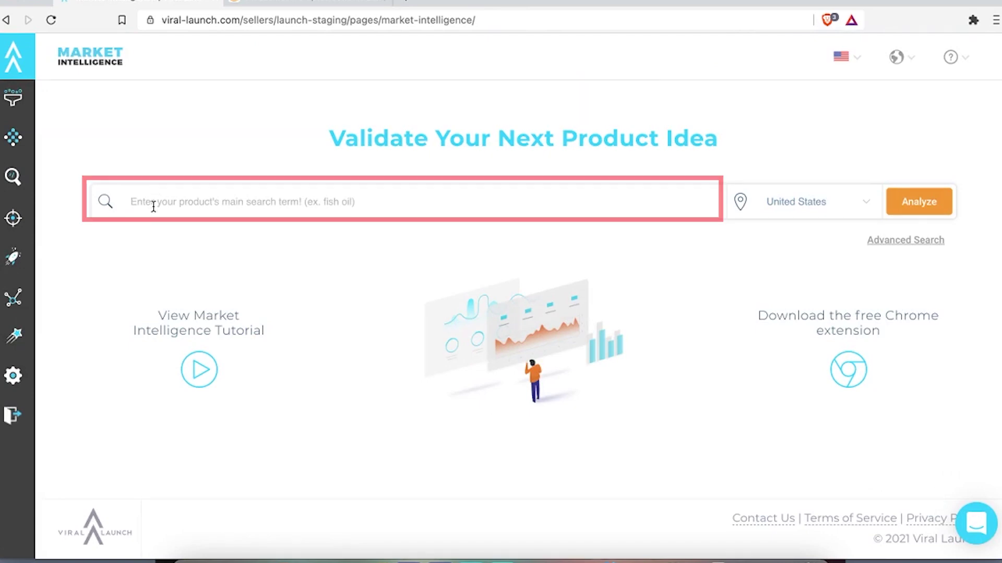
text(bee's wrap)
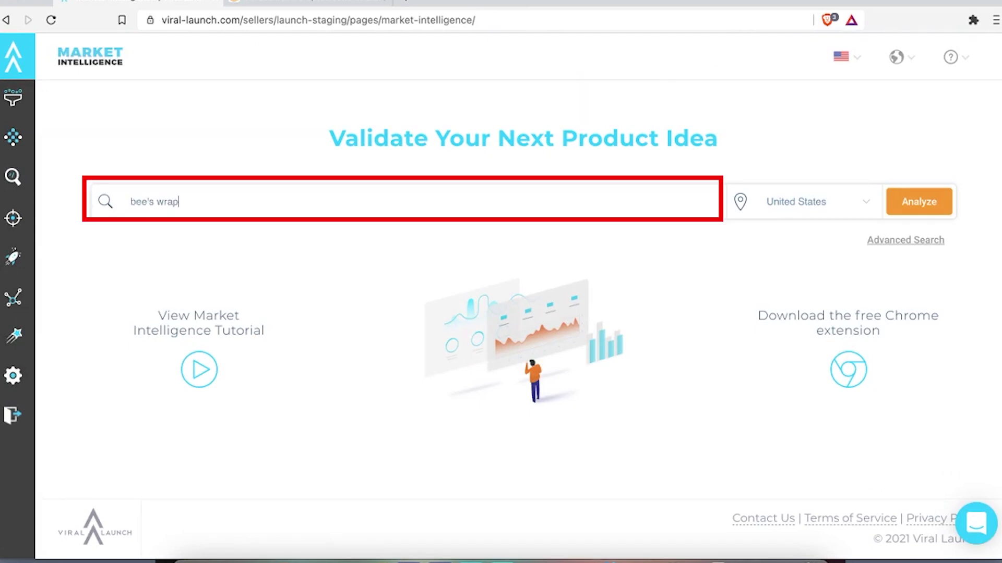
key(Return)
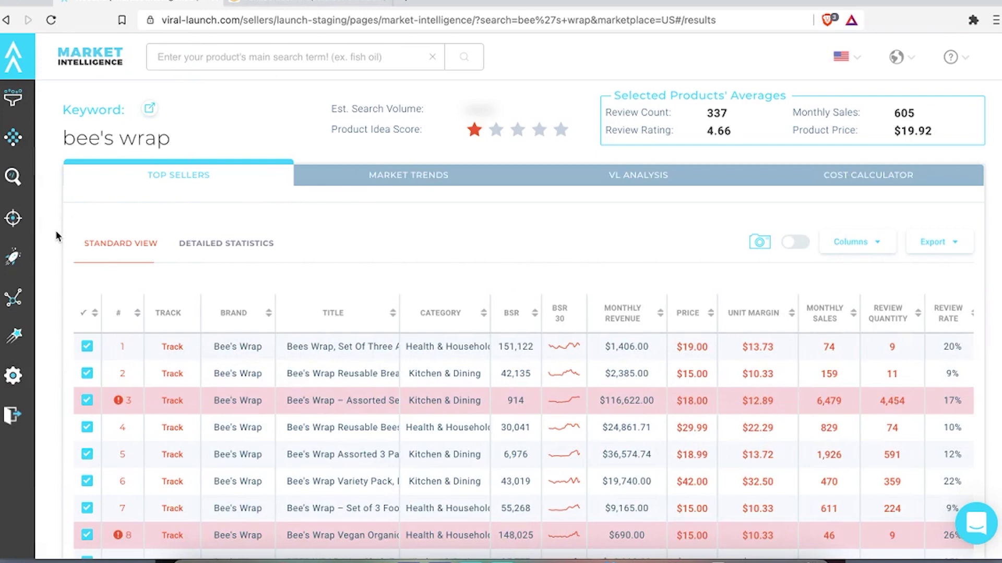
- Examine the bee's wrap top sellers by title, category, monthly revenue, price, sales, review data and net profit
scroll(51, 240, down, 2)
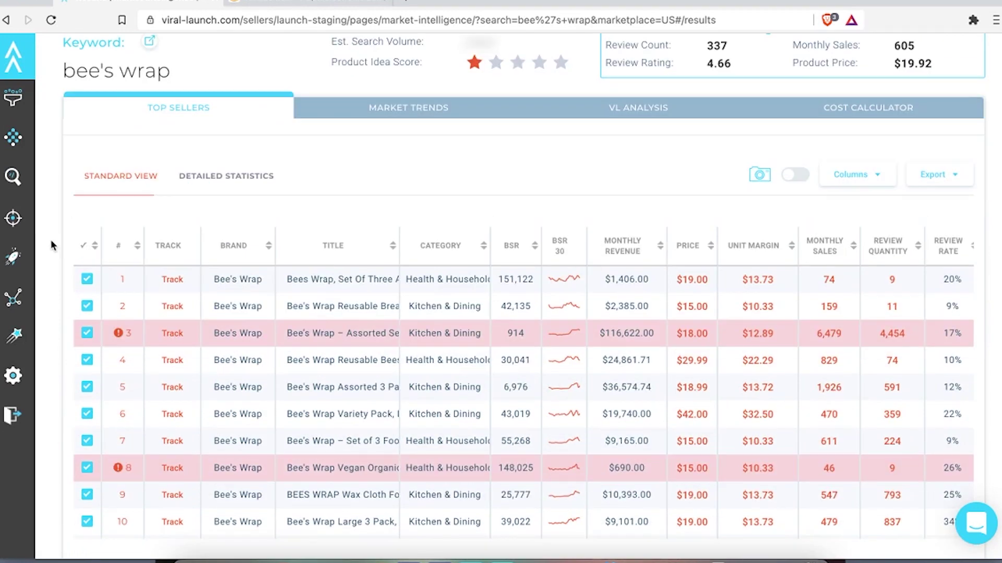
scroll(51, 239, up, 2)
scroll(51, 239, down, 3)
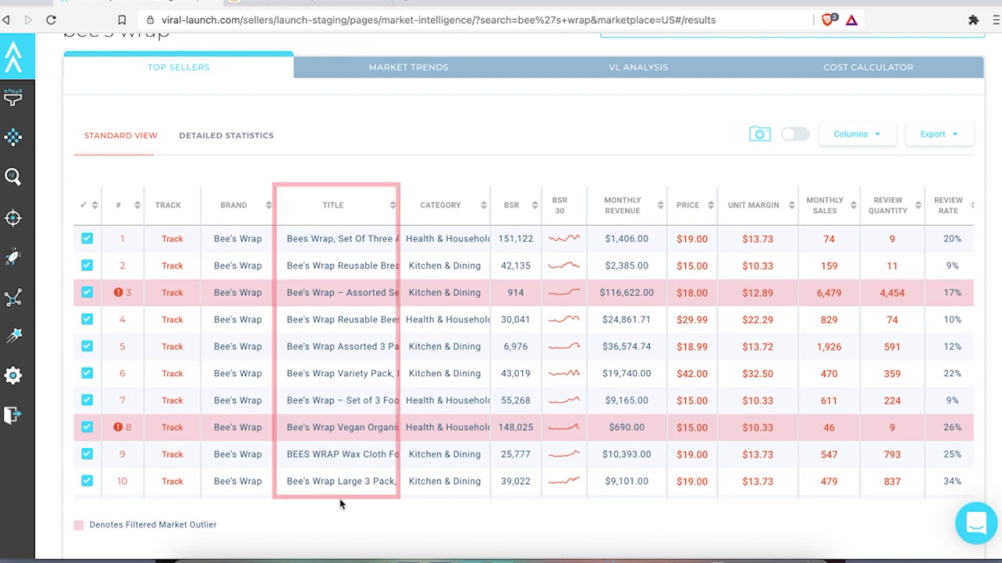
scroll(569, 242, right, 4)
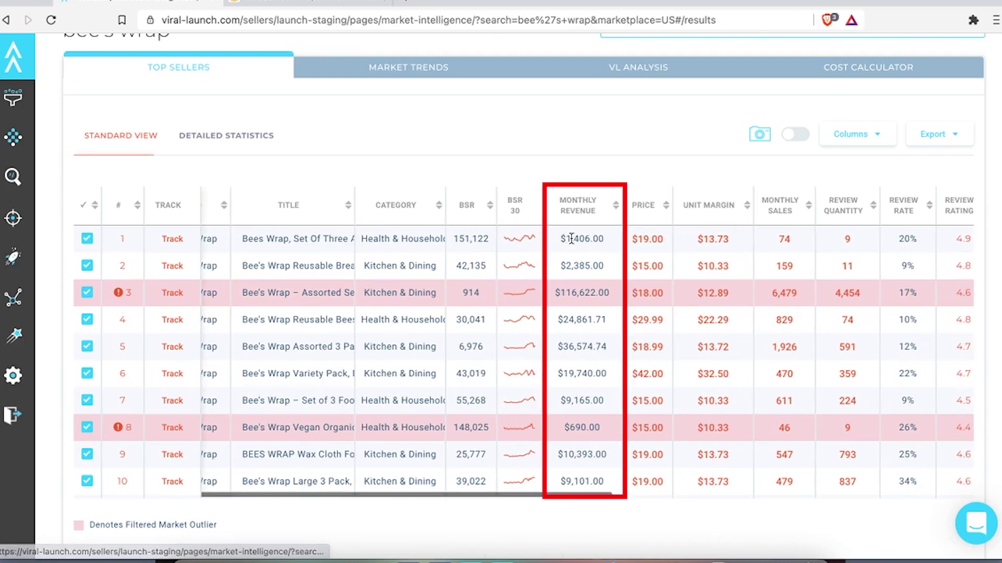
scroll(564, 245, right, 8)
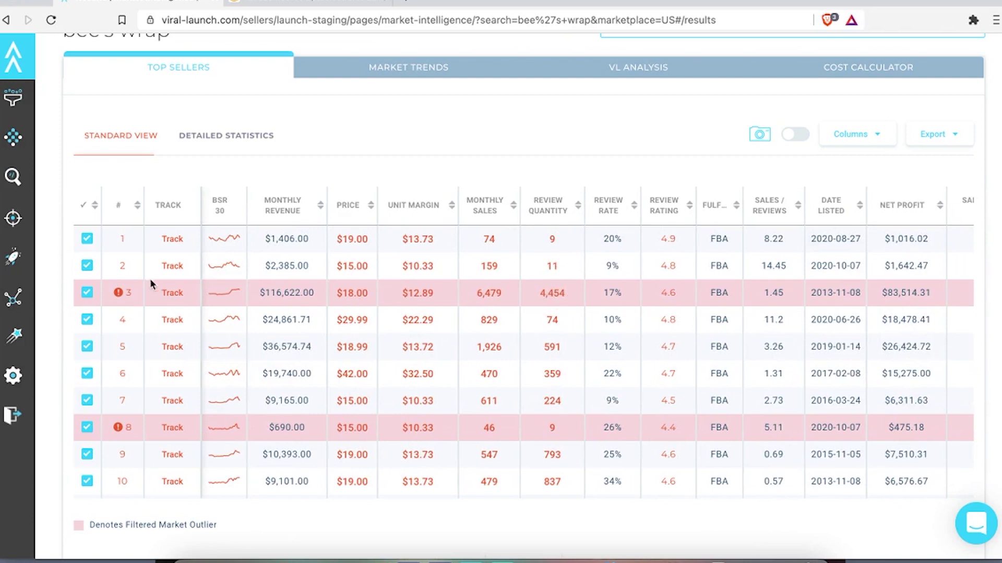
- Compare the two market outliers in rows 3 and 8 by title, monthly revenue, monthly sales and review quantity
mouse_move(119, 295)
mouse_move(127, 436)
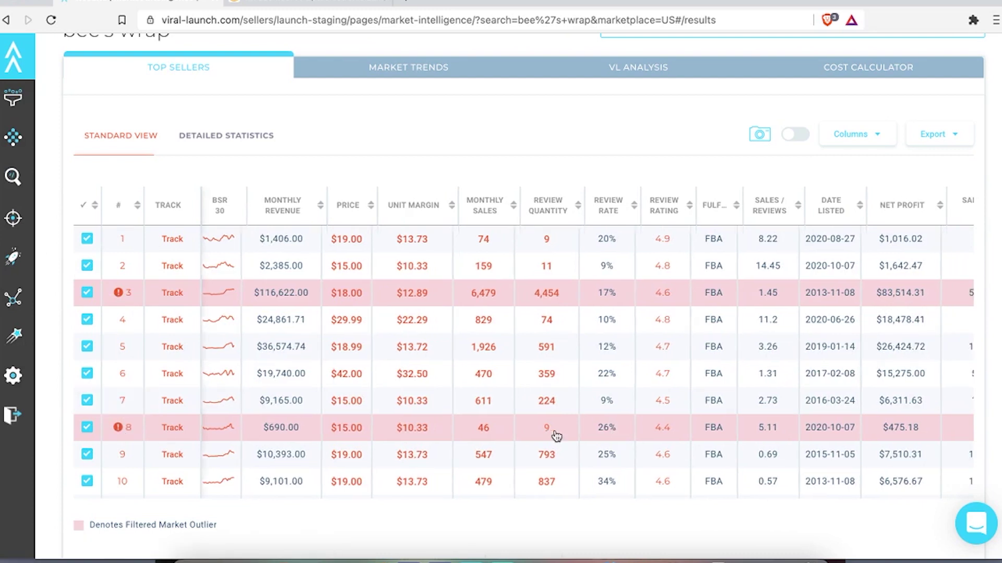
scroll(554, 430, right, 3)
scroll(554, 430, left, 6)
scroll(556, 436, left, 3)
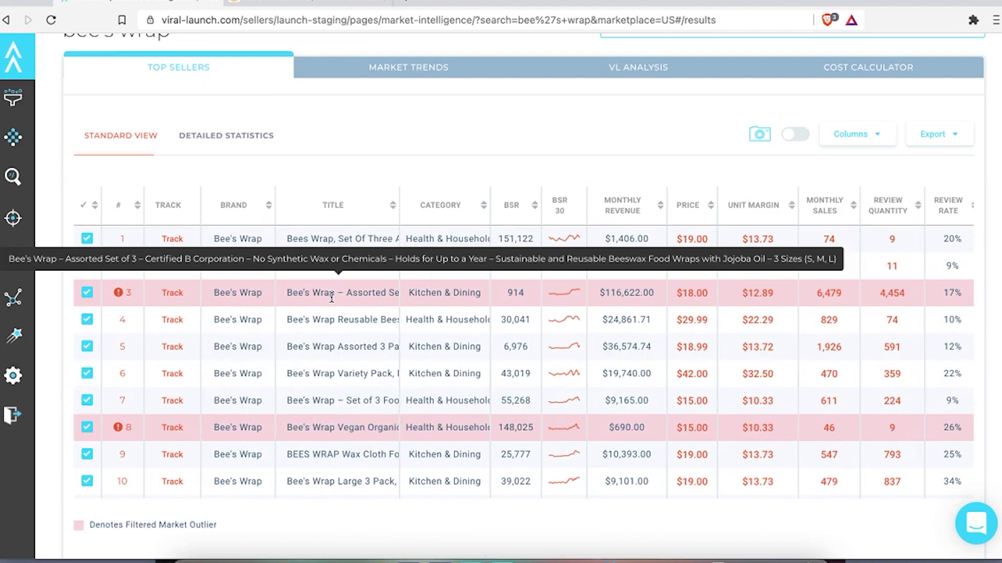
scroll(331, 298, right, 4)
scroll(374, 296, left, 4)
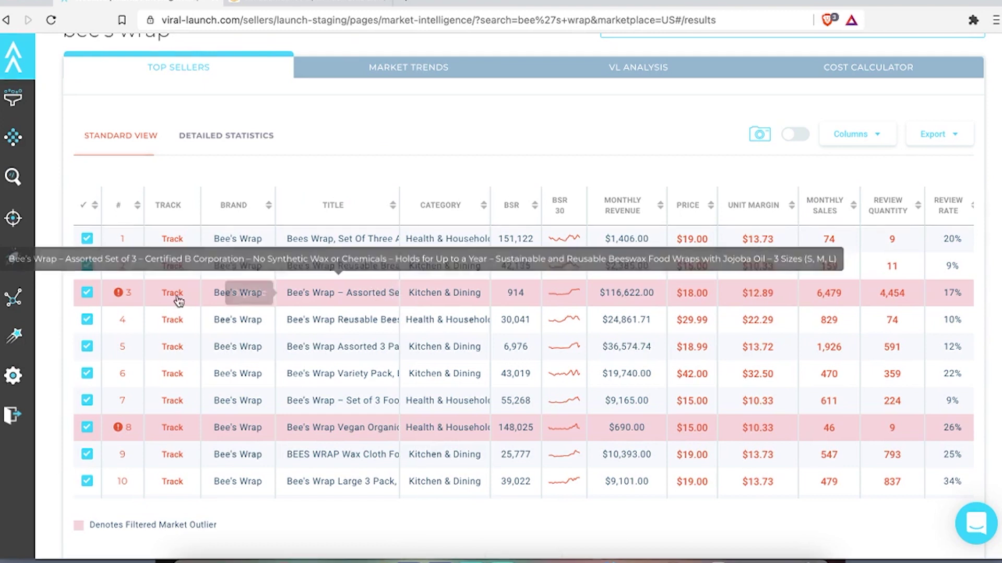
- Exclude the row 8 outlier from the selected products, keep the row 3 product selected, and update the analysis
click(88, 293)
click(87, 429)
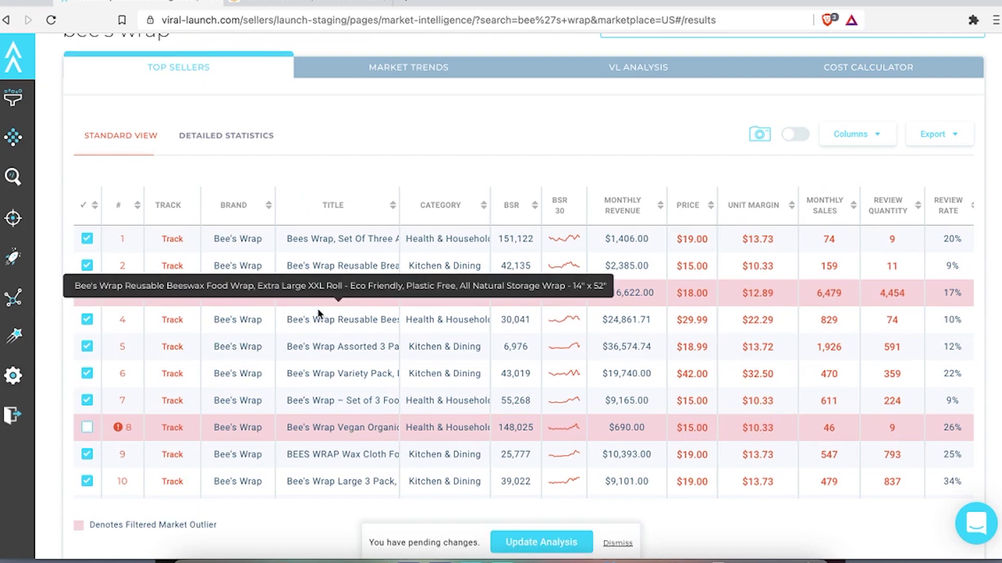
click(87, 292)
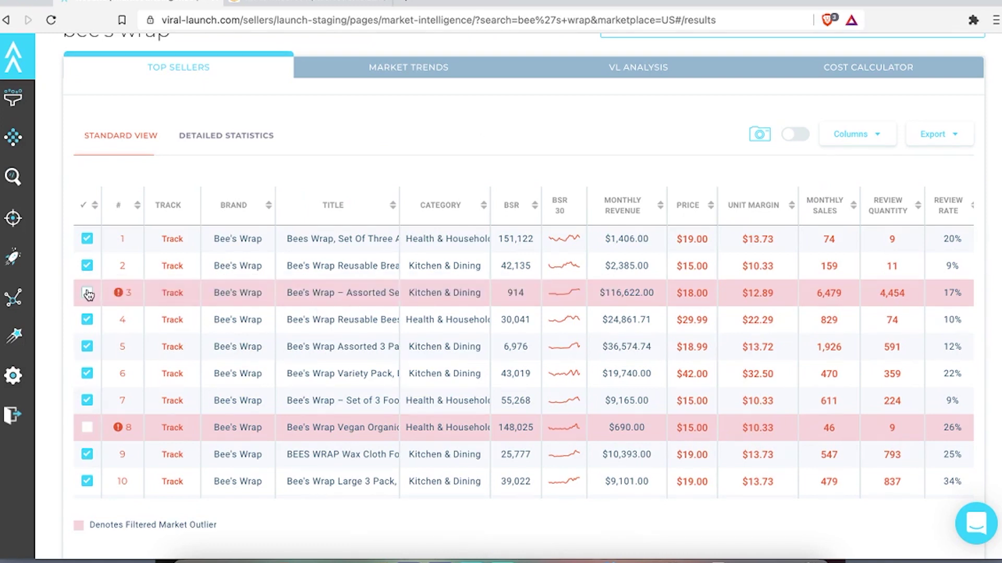
click(497, 533)
scroll(508, 312, right, 10)
scroll(441, 302, left, 8)
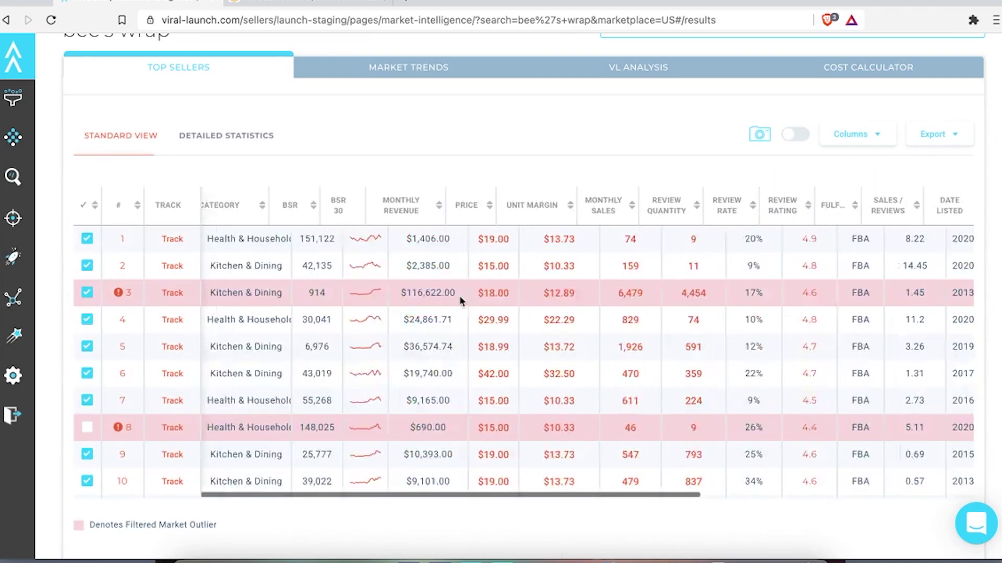
- Review the unit margin breakdown of the row 3 bee's wrap product, including its order handling and referral fees
click(567, 292)
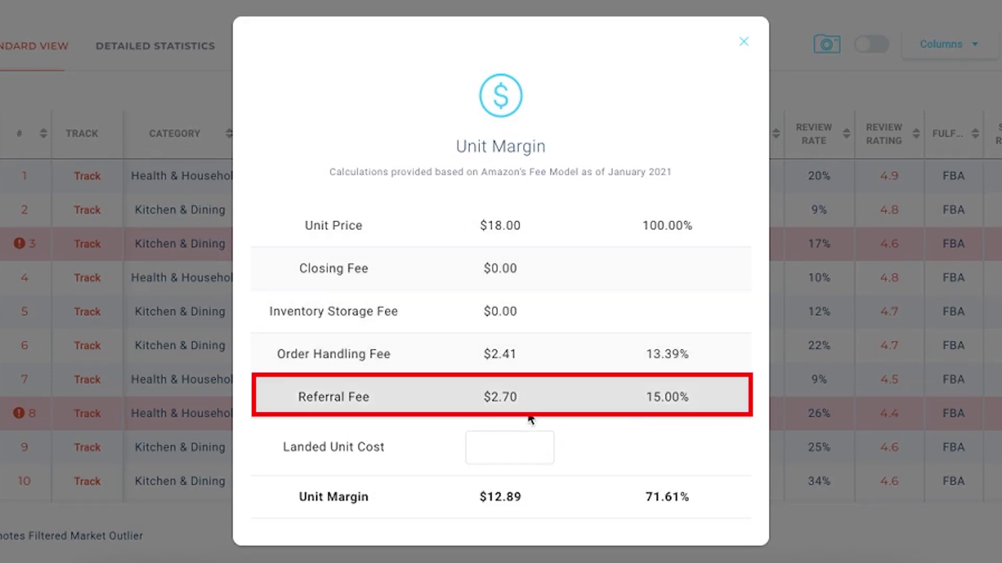
click(744, 42)
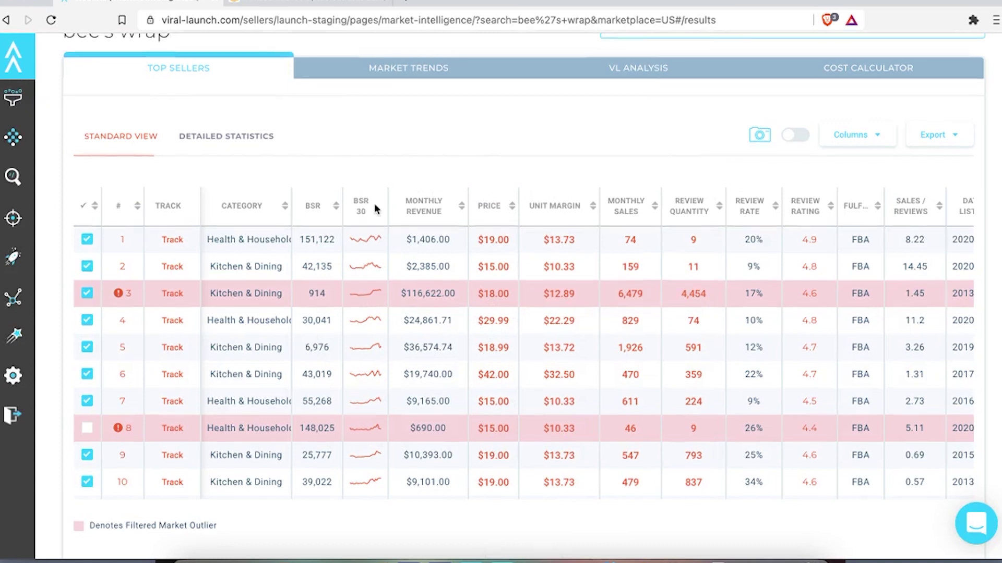
scroll(376, 208, up, 2)
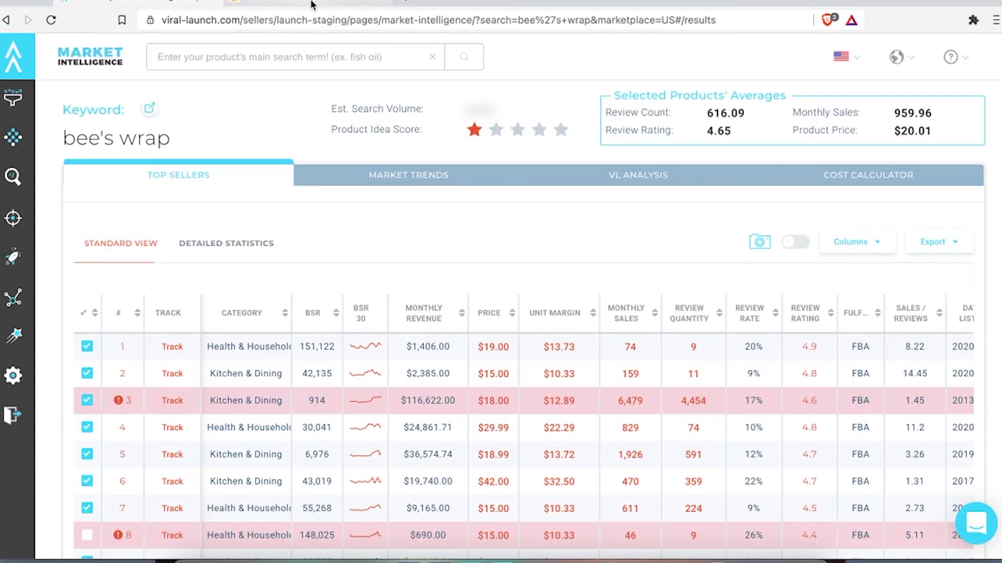
- Switch to Amazon and search all departments for gloves
click(311, 6)
triple_click(367, 54)
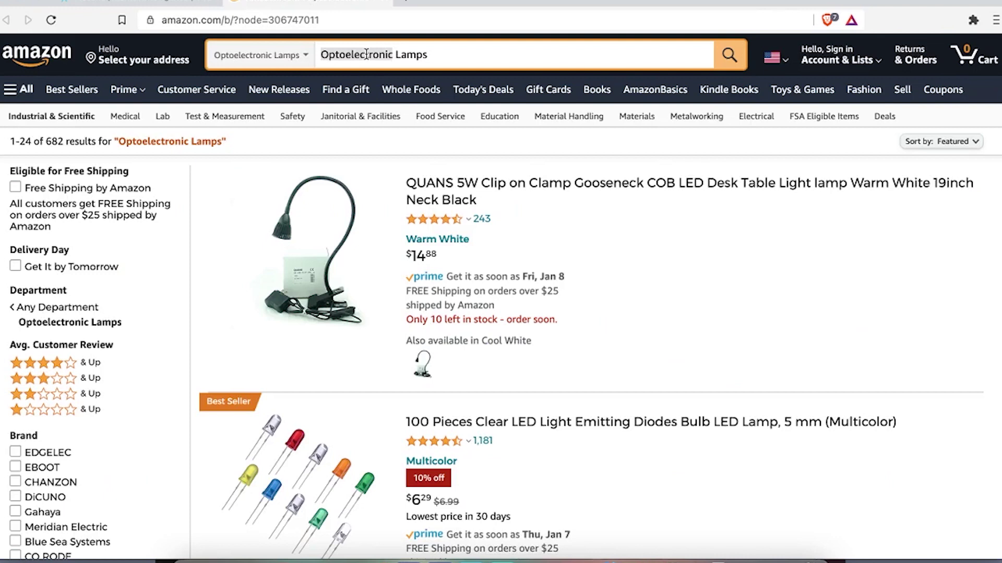
text(gloves)
click(259, 55)
click(264, 69)
click(729, 54)
- Open the listing for the C.C Unisex Cable Knit Winter Warm Anti-Slip Touchscreen Texting Gloves from the results
scroll(705, 189, down, 5)
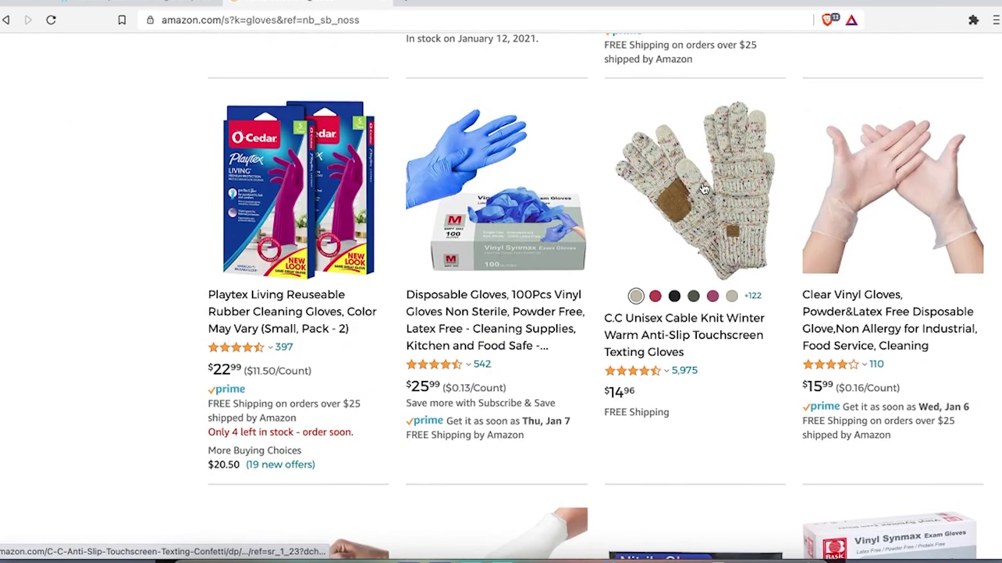
scroll(704, 189, down, 1)
click(704, 189)
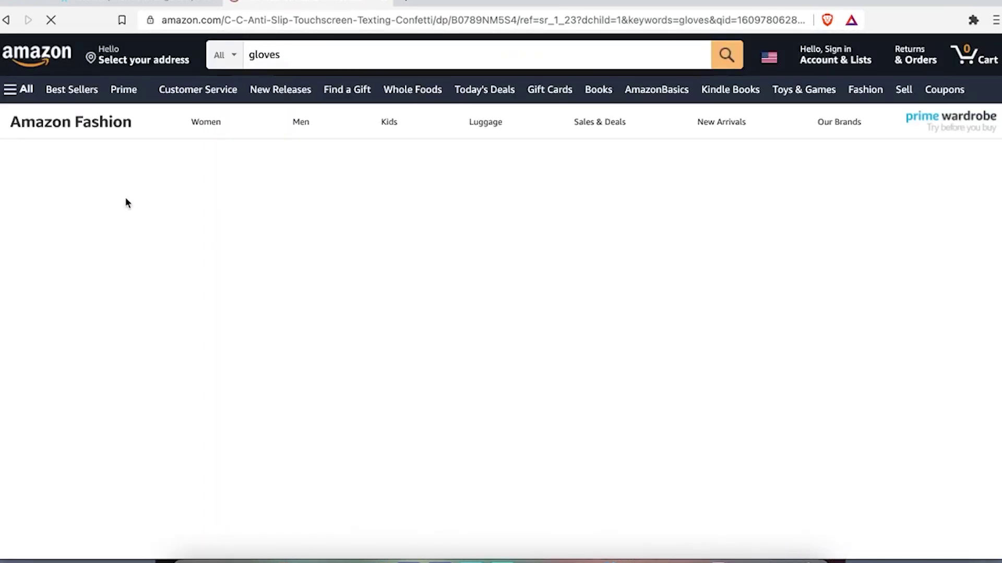
scroll(781, 186, down, 2)
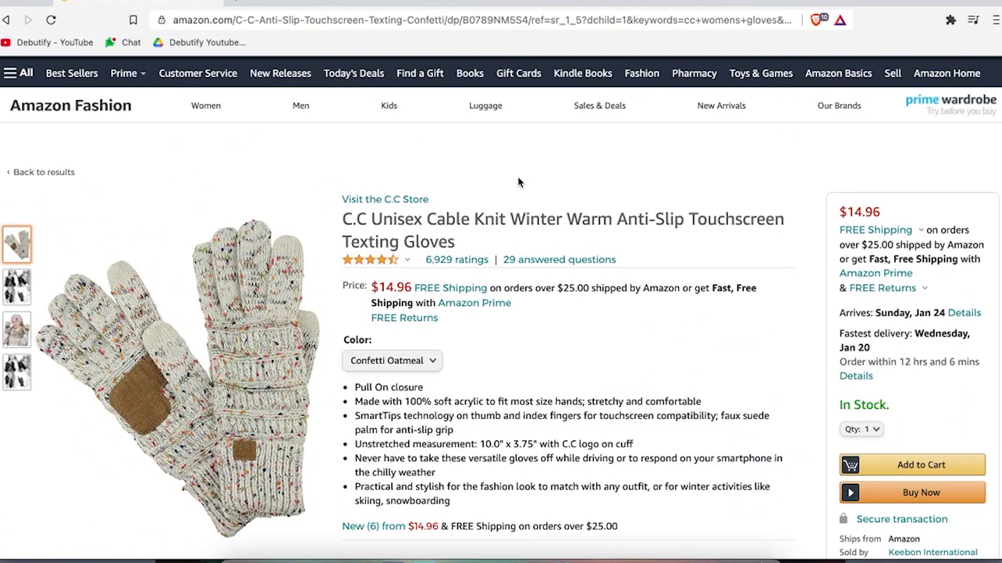
- Launch the Viral Launch Market Intelligence extension on the C.C gloves listing and review its brand, monthly revenue and price
click(950, 20)
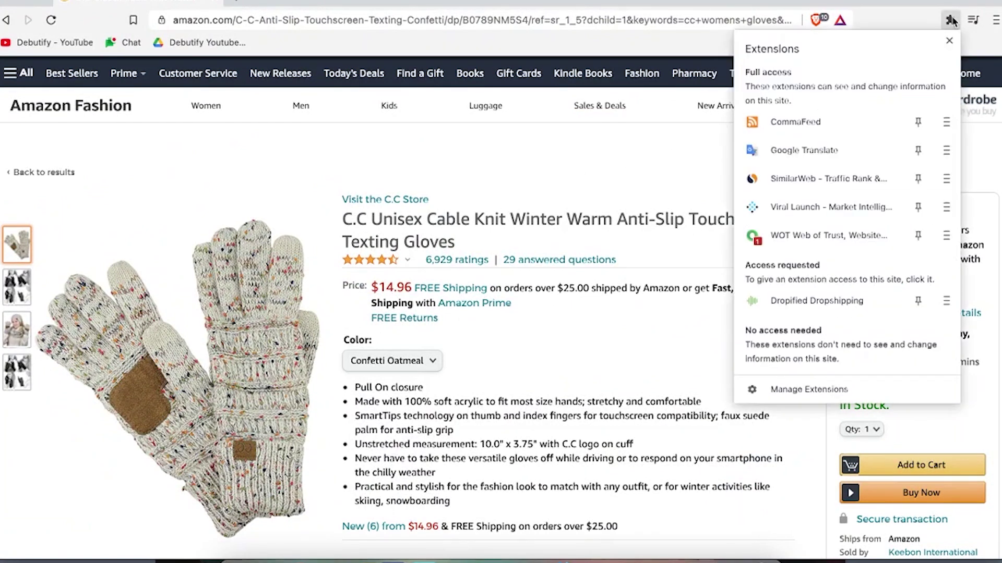
click(808, 207)
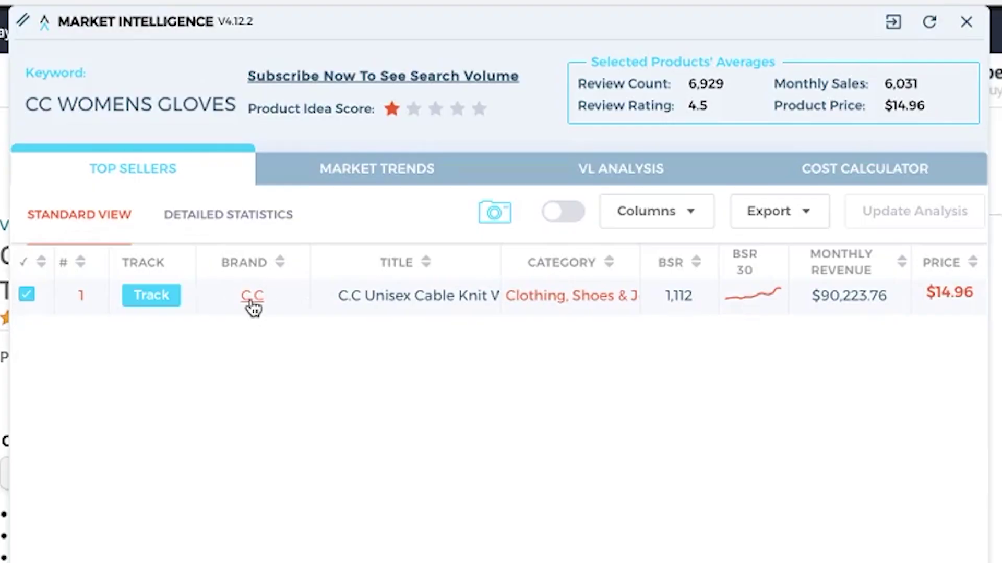
scroll(386, 313, right, 10)
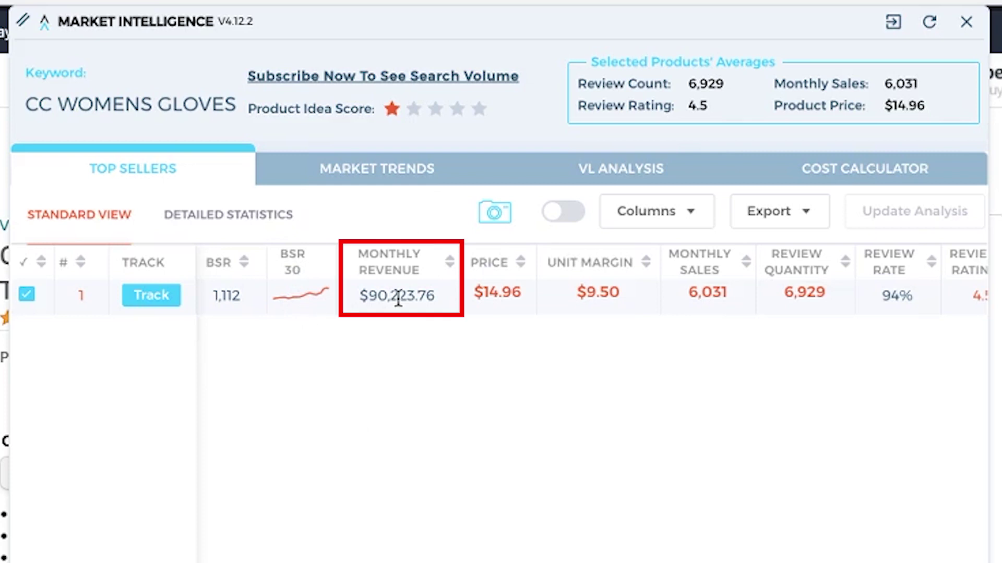
scroll(402, 302, right, 5)
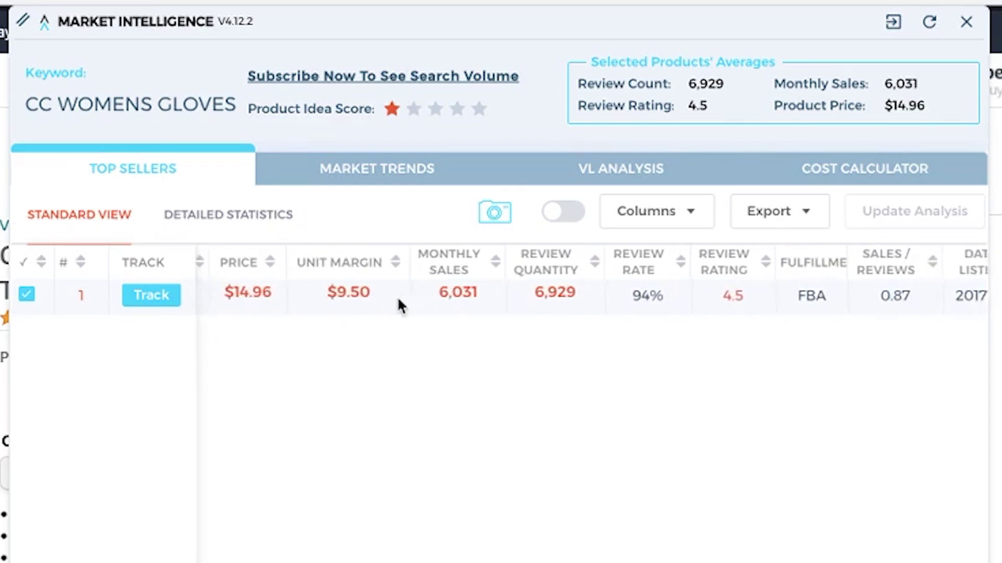
- Examine the C.C gloves' unit margin breakdown and their review count history through 2020
click(375, 295)
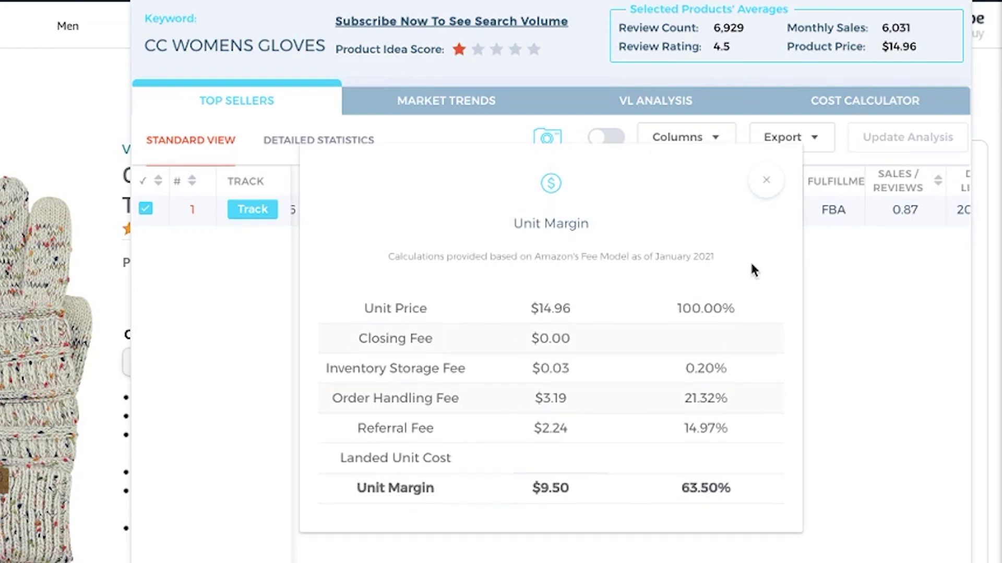
click(763, 185)
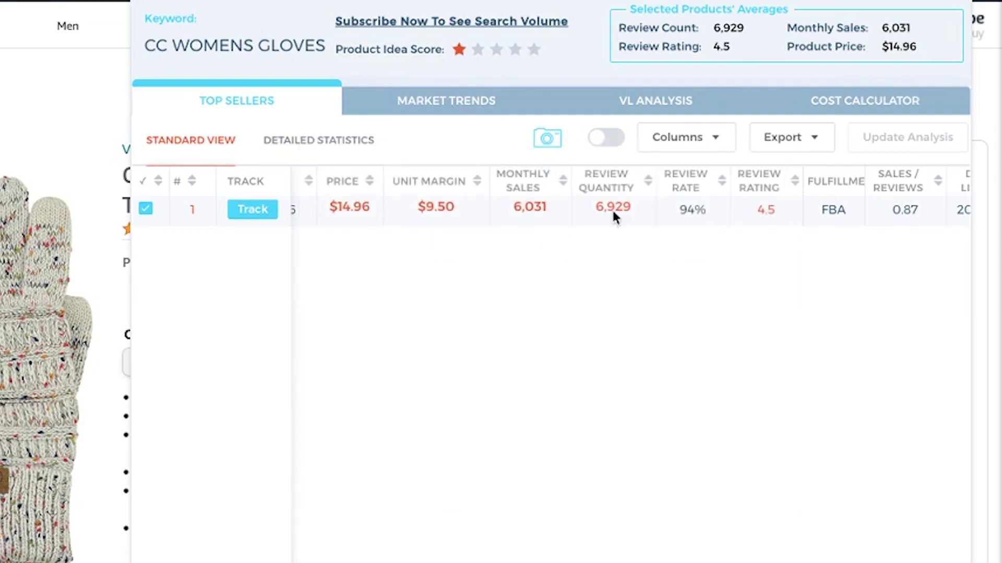
click(613, 211)
mouse_move(577, 458)
mouse_move(710, 416)
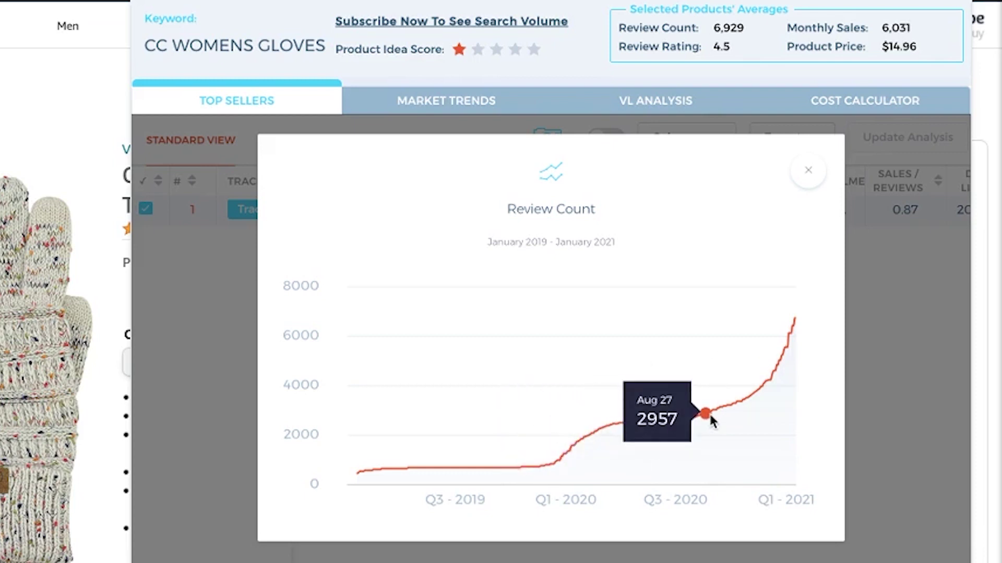
mouse_move(745, 404)
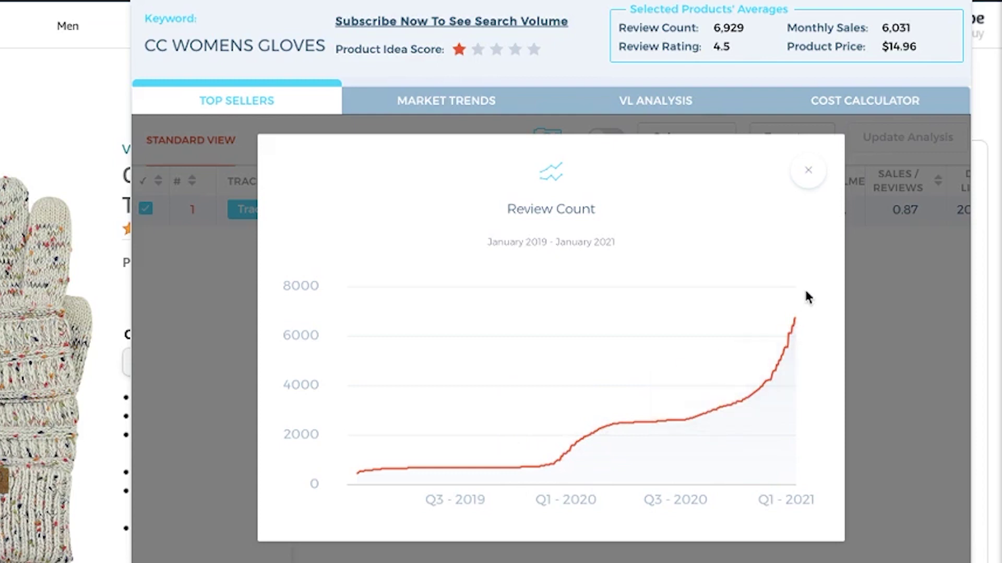
click(811, 178)
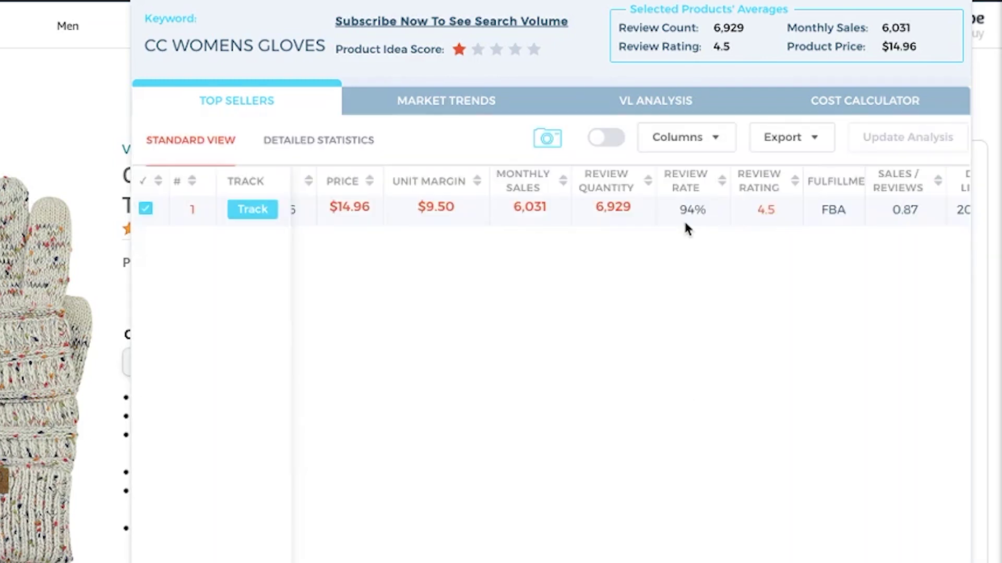
- Examine the C.C gloves' sales history for seasonal changes, especially from October 2020 onward
click(530, 215)
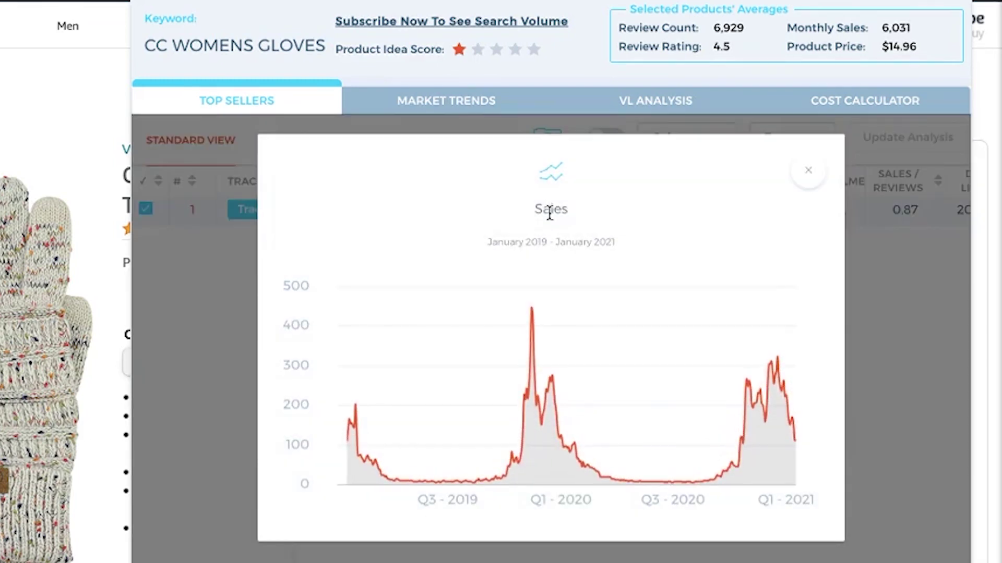
mouse_move(741, 455)
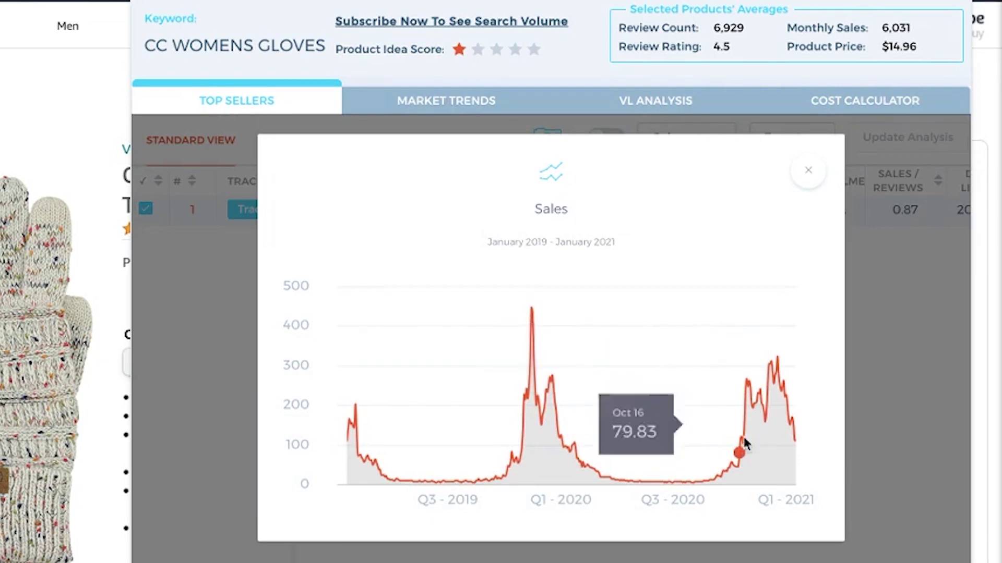
mouse_move(777, 370)
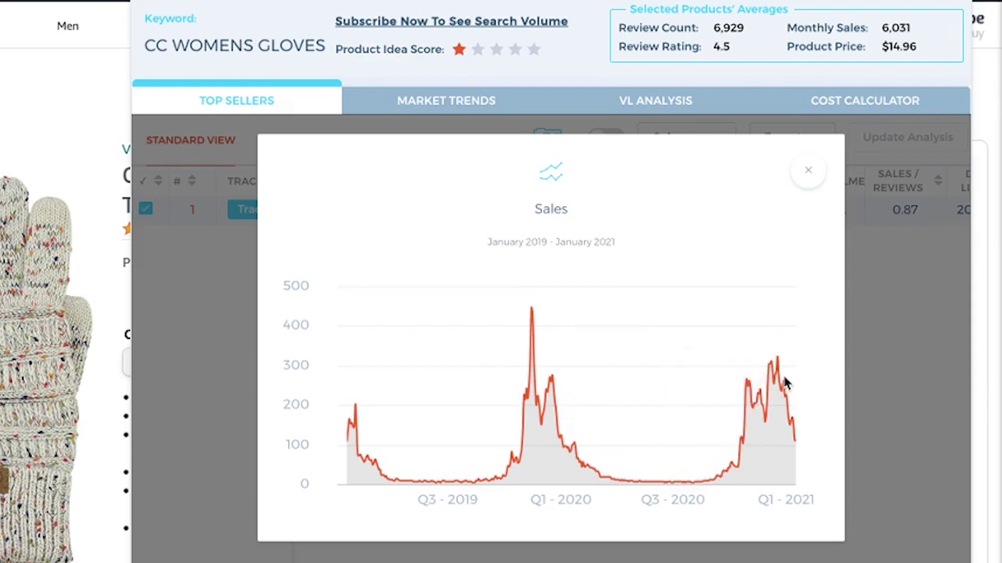
click(808, 171)
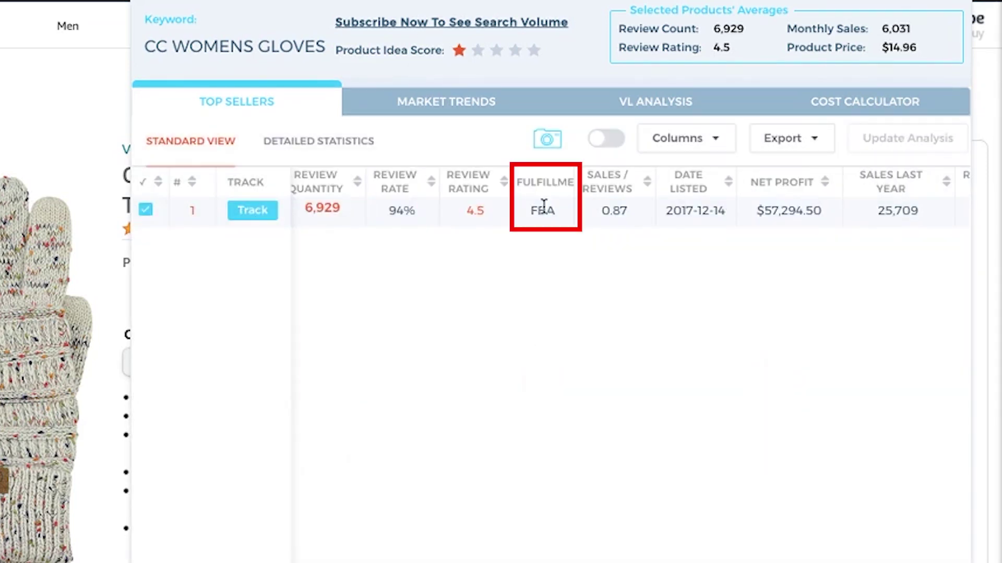
- Review the C.C gloves' fulfillment, date listed, net profit, last and next year's sales and revenue, and brand
scroll(542, 205, right, 6)
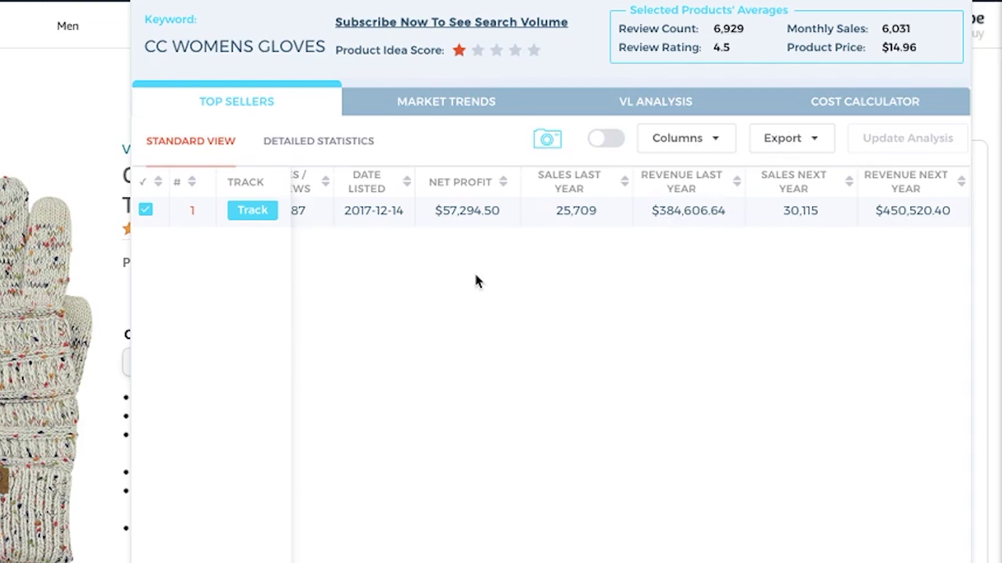
scroll(476, 281, left, 10)
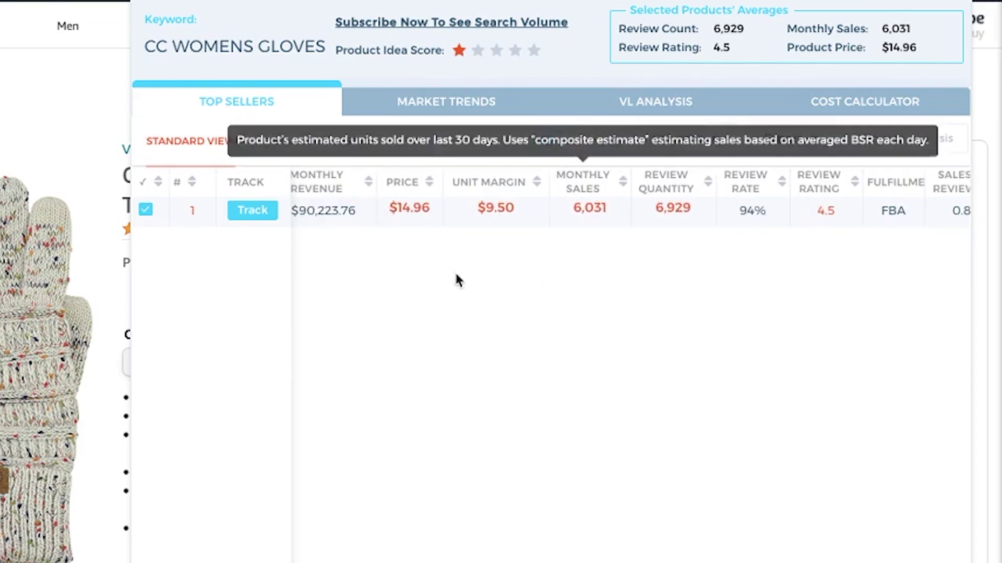
scroll(521, 262, left, 6)
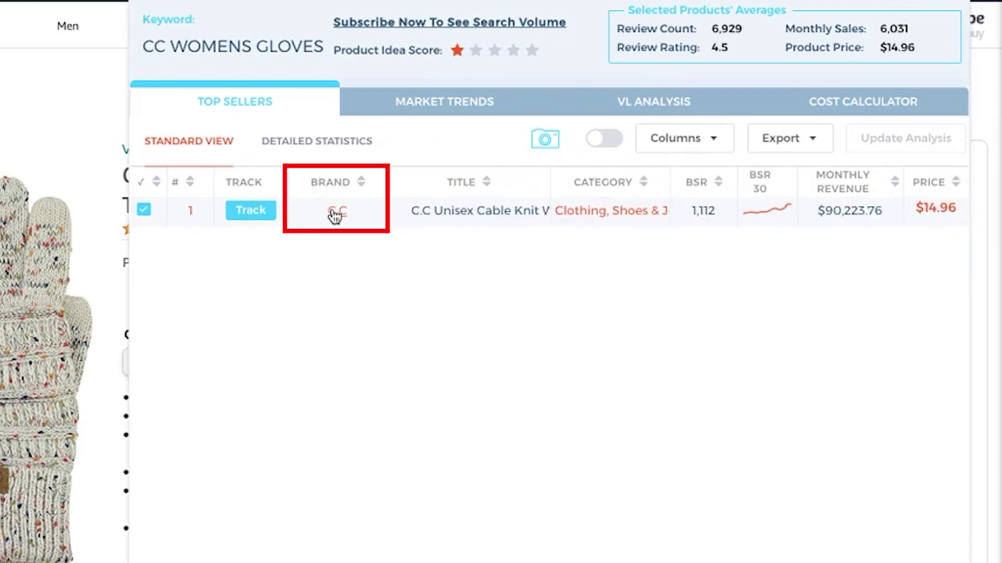
click(336, 214)
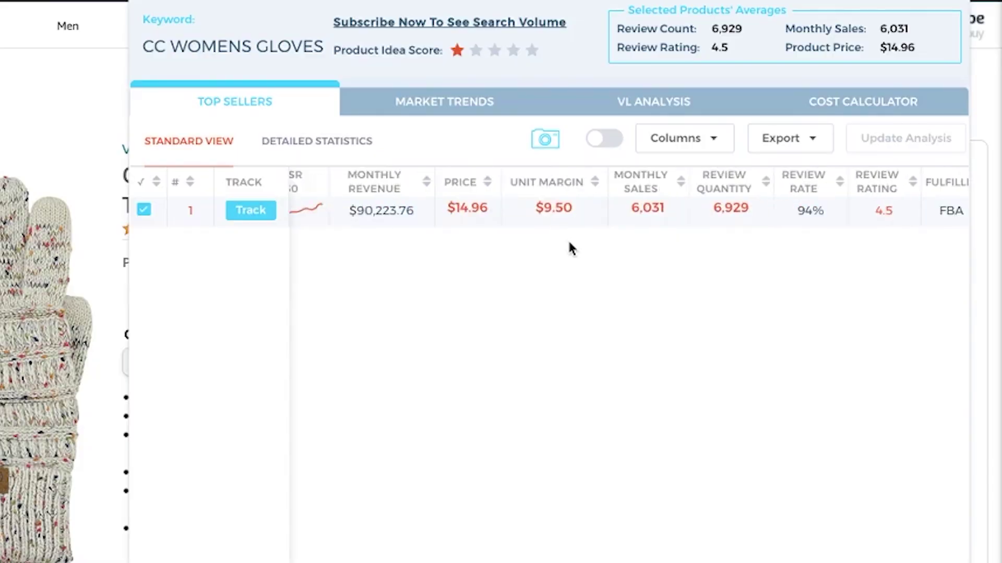
- Examine the C.C gloves' price history around late November 2020
click(397, 213)
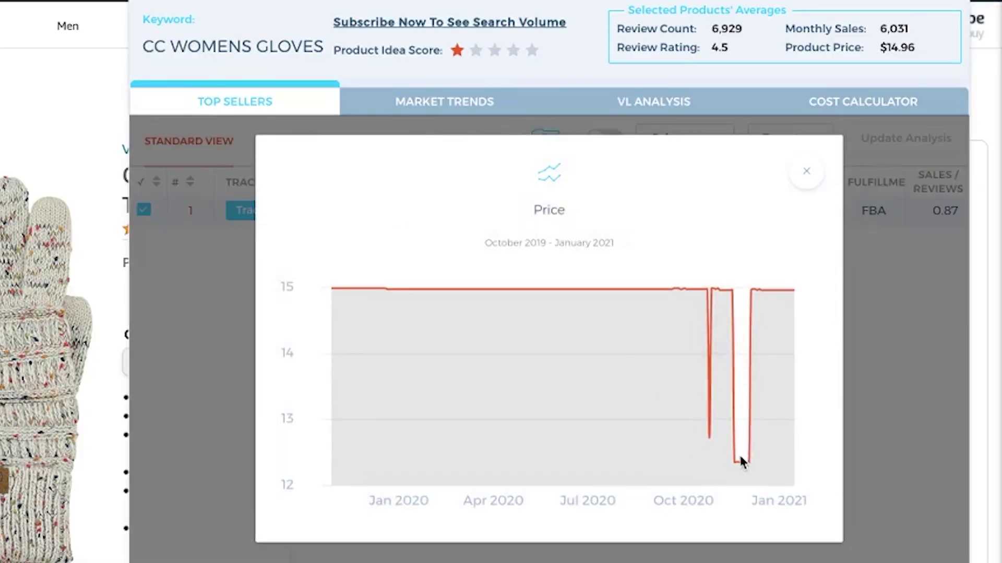
mouse_move(739, 461)
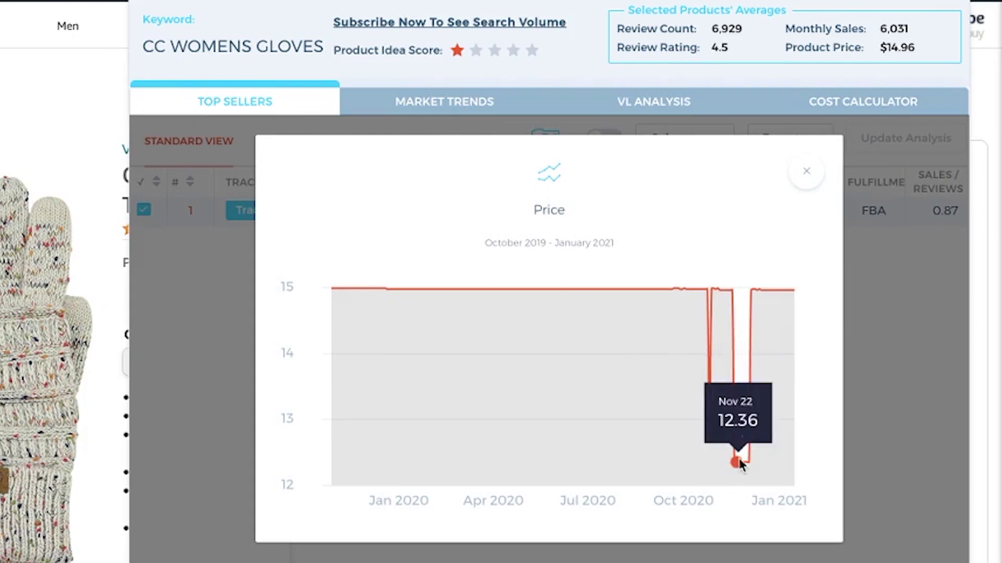
click(806, 171)
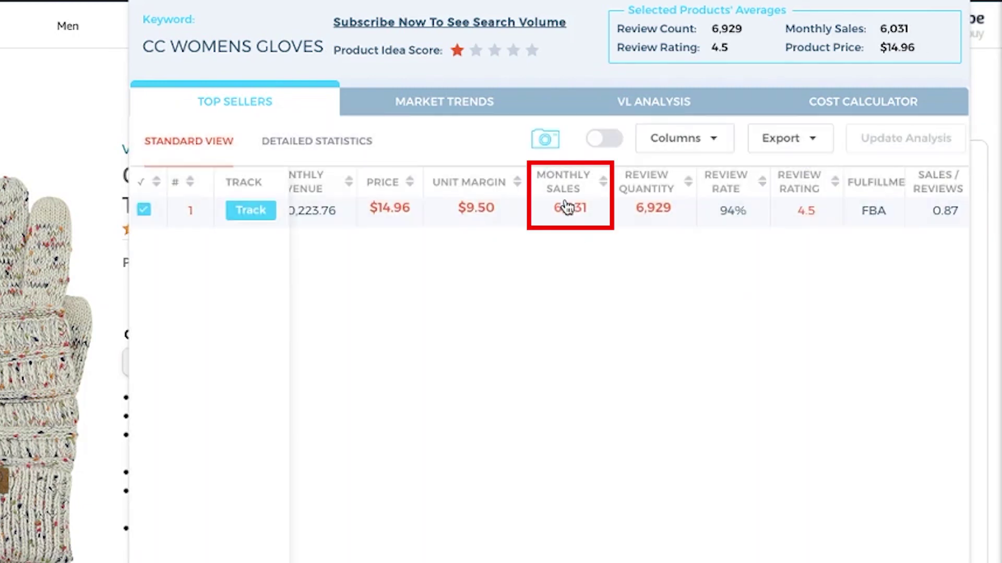
- Check the C.C gloves' sales history around November 2019, and close Market Intelligence
click(567, 207)
mouse_move(532, 322)
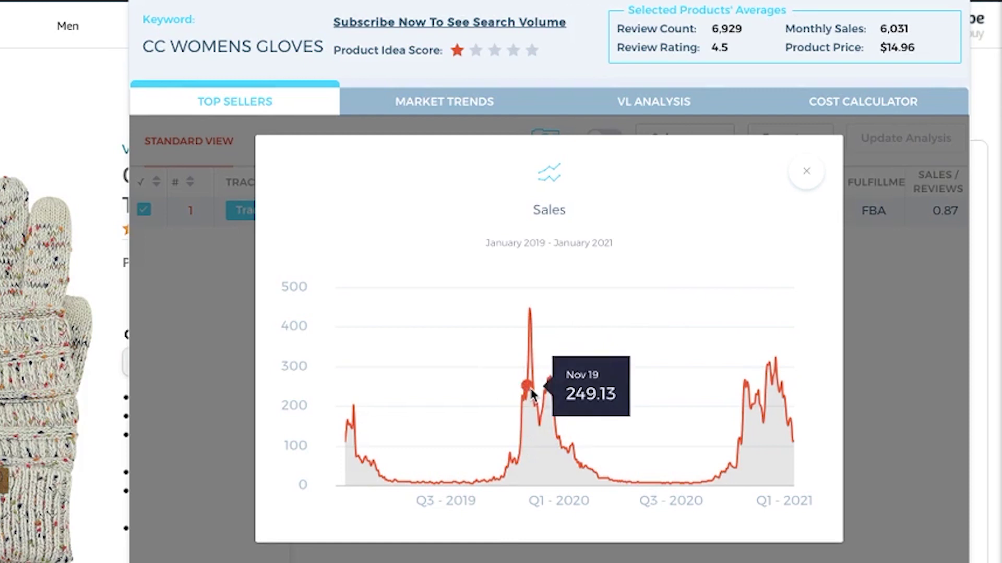
click(834, 238)
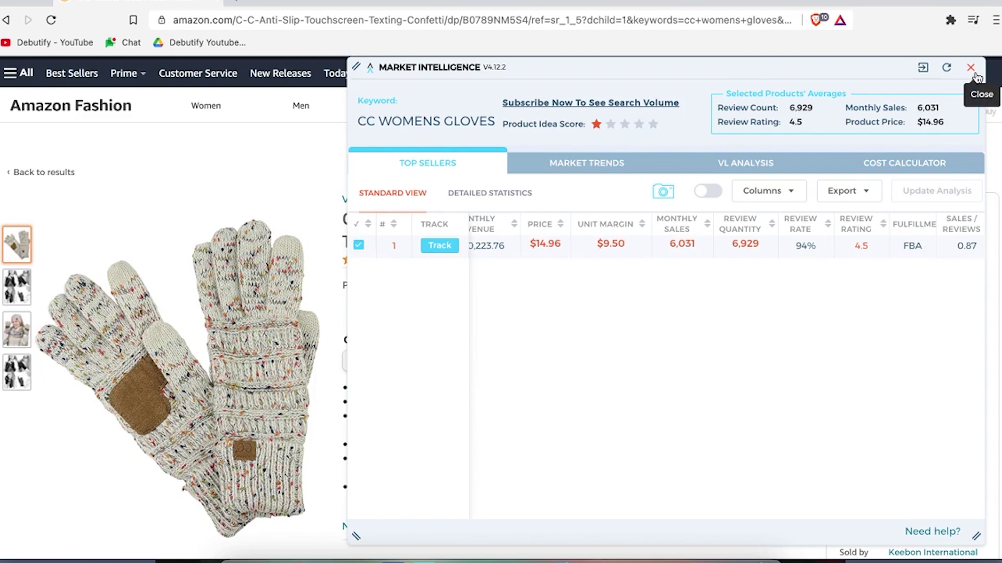
click(971, 68)
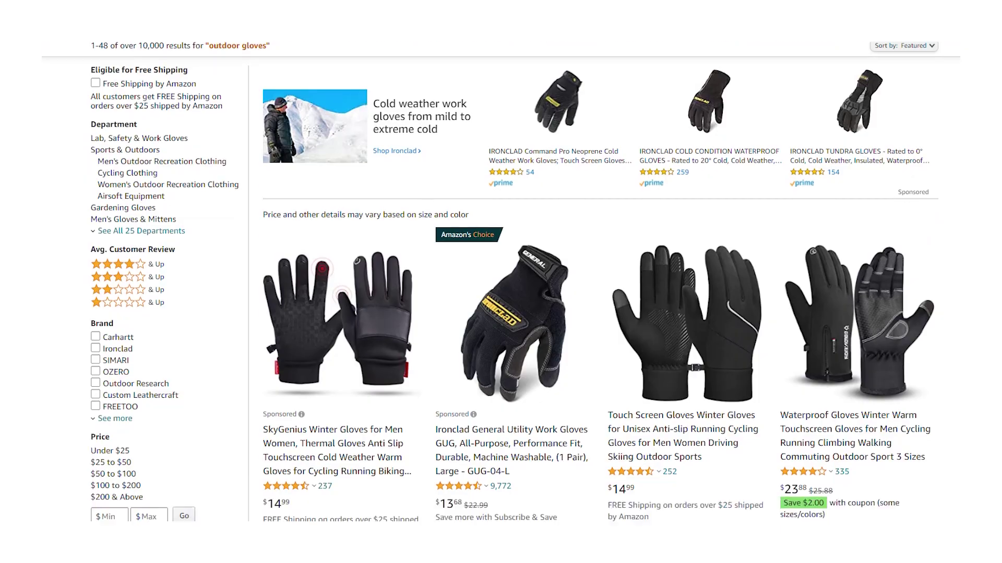
- Browse Amazon's outdoor gloves results to compare competing designs, ratings and prices
scroll(501, 282, down, 15)
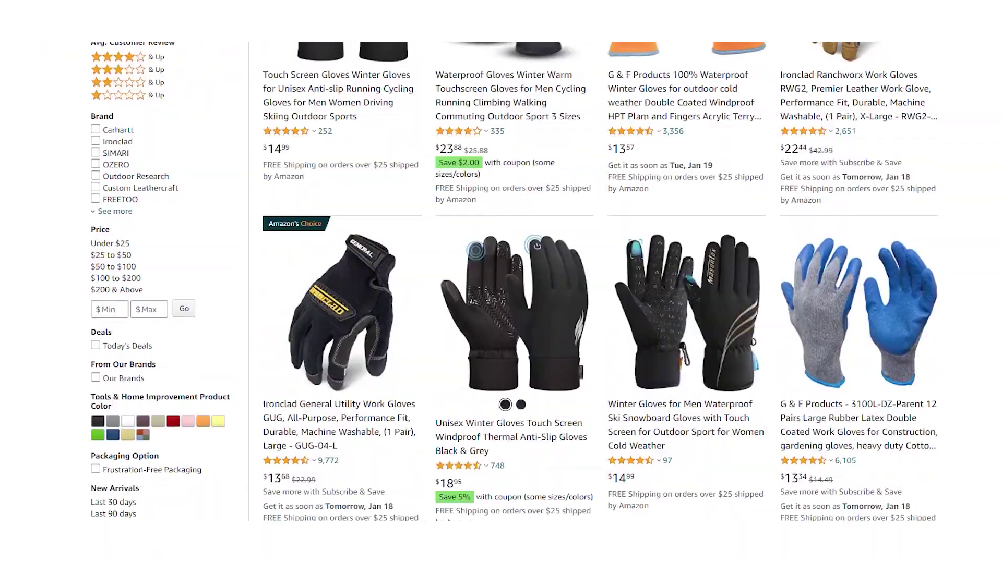
scroll(500, 282, down, 20)
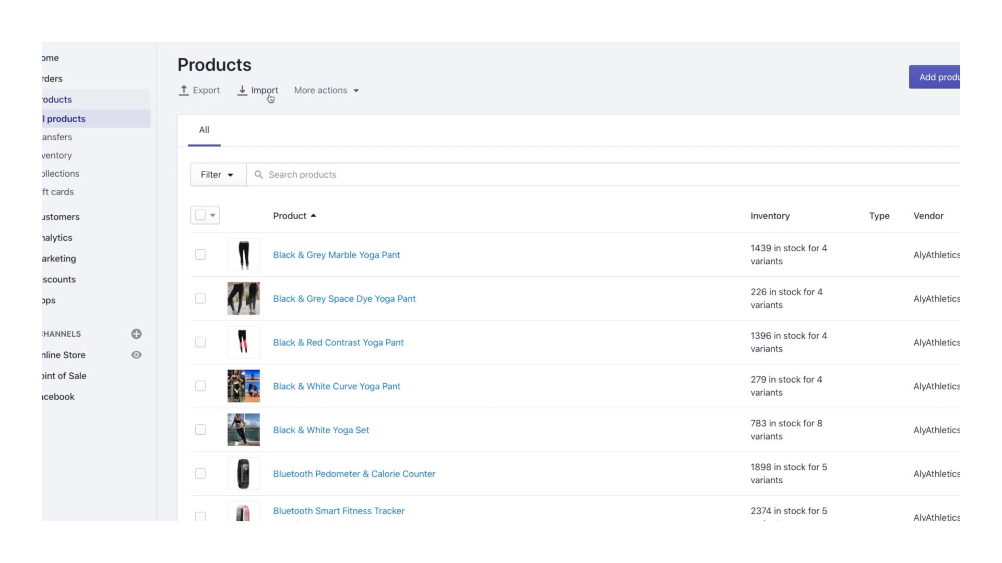
- Switch to the Shopify product list and start a product import
click(266, 94)
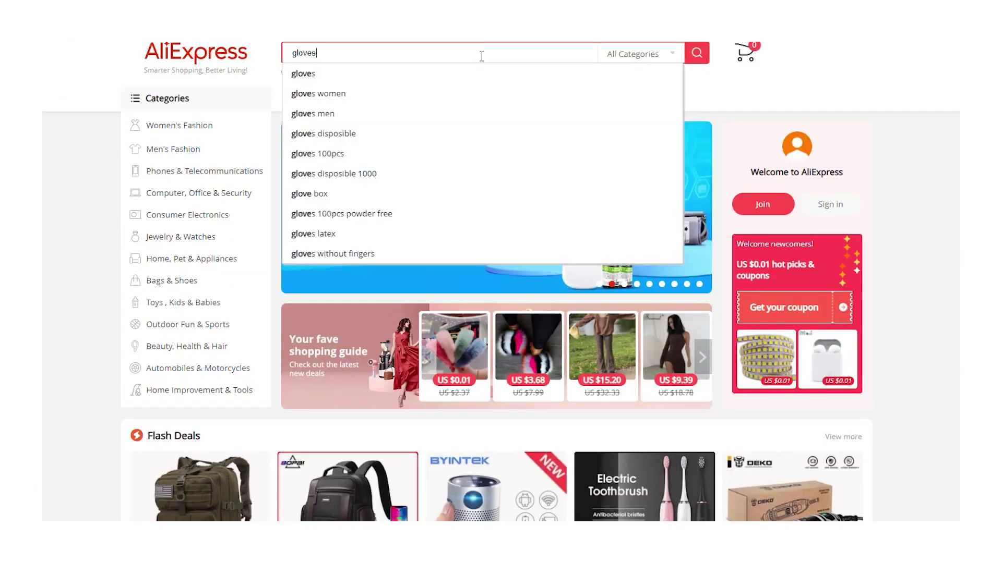
- Switch to AliExpress, search for gloves across all categories and browse the matching products
key(Return)
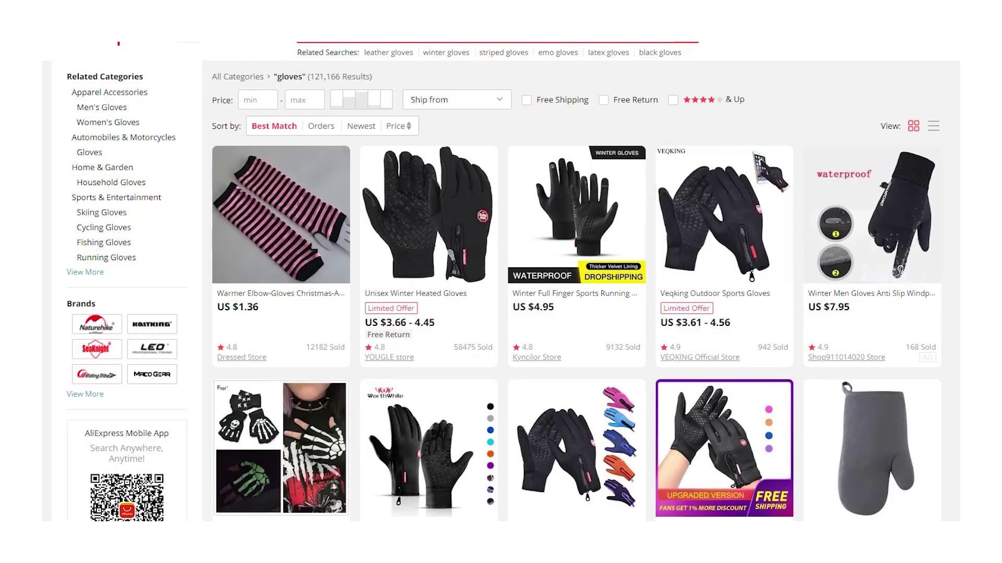
scroll(496, 282, down, 5)
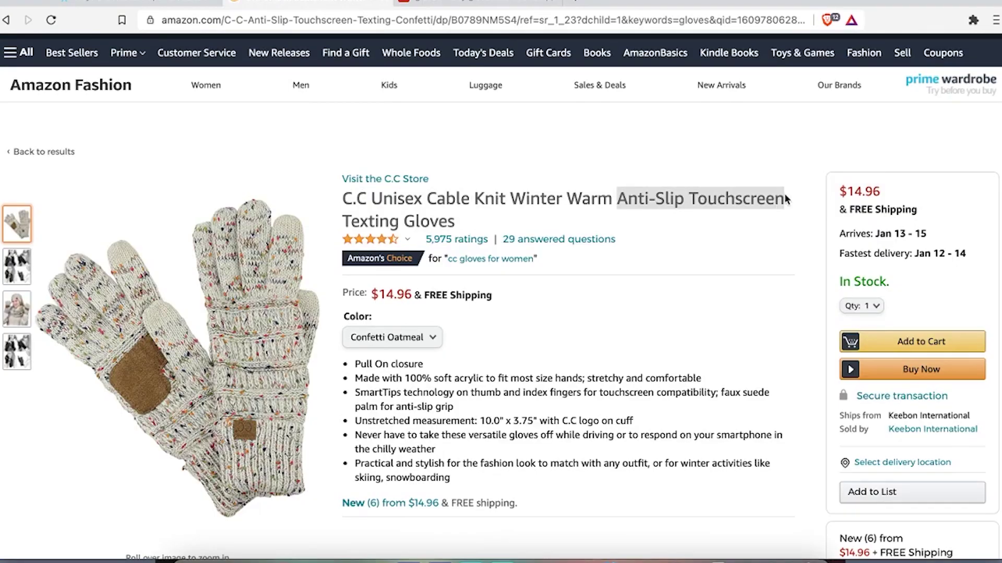
- Copy "Anti-Slip Touchscreen" from the Amazon product title, switch to AliExpress and search for "gloves Anti-Slip Touchscreen"
key(ctrl+c)
click(459, 2)
click(583, 61)
key(ctrl+v)
key(Return)
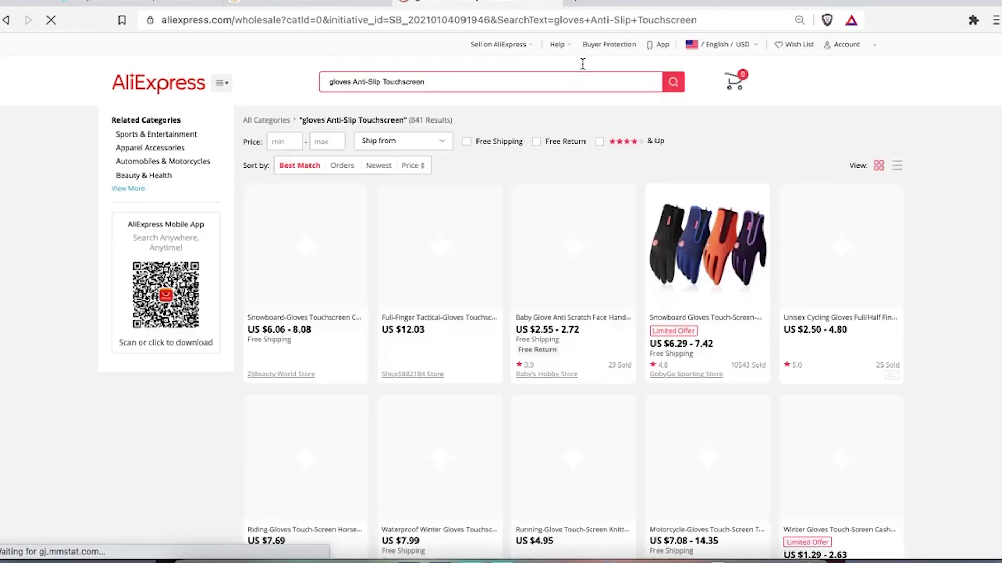
- Open the Rimiut women's knitted touchscreen gloves from the AliExpress results and look over the product page
scroll(906, 219, down, 5)
click(907, 219)
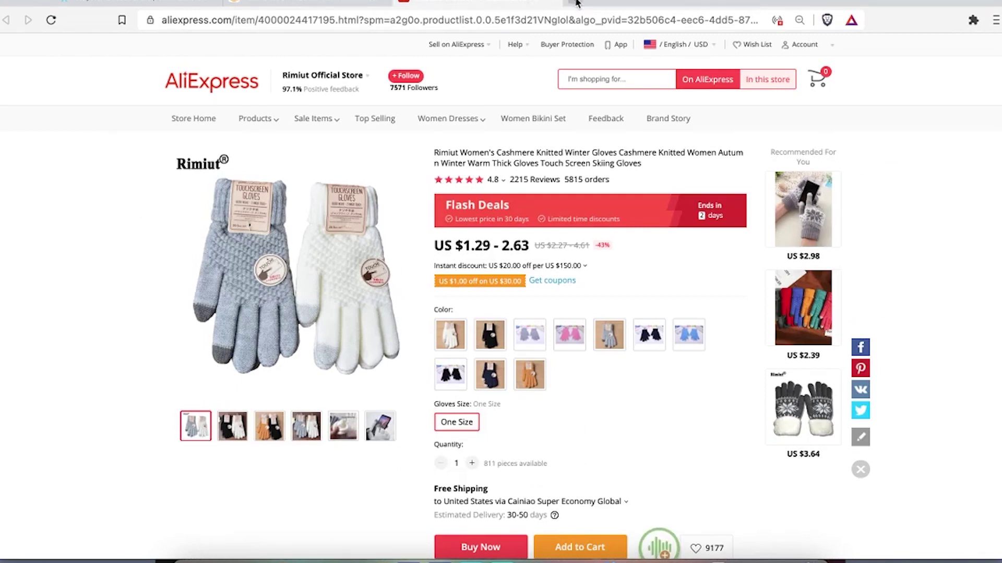
scroll(474, 429, down, 3)
scroll(474, 429, up, 3)
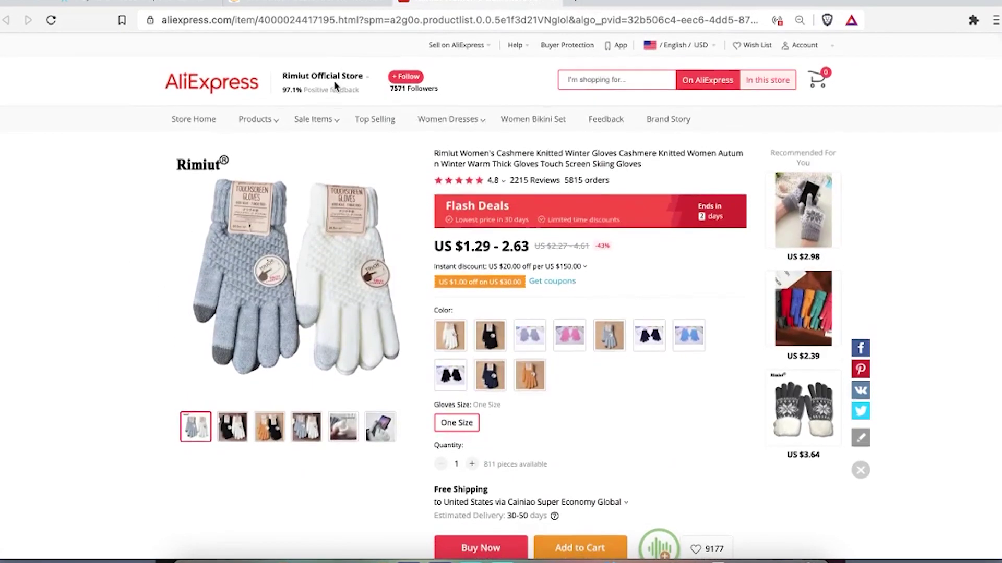
- Take the Rimiut gloves' AliExpress link, switch to DSers in a new browser tab, and import them in the import list
click(342, 14)
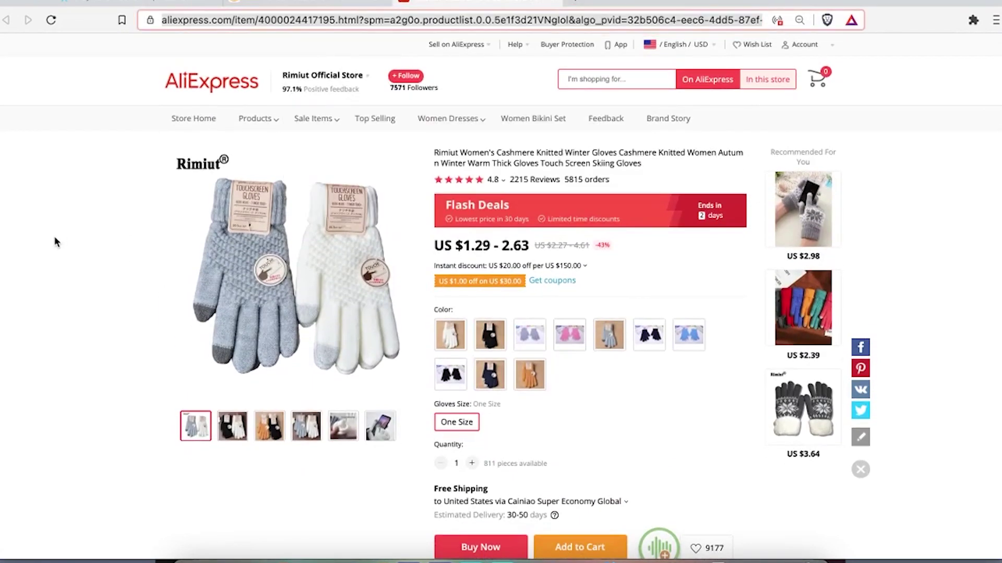
key(ctrl+t)
text(ds)
key(Return)
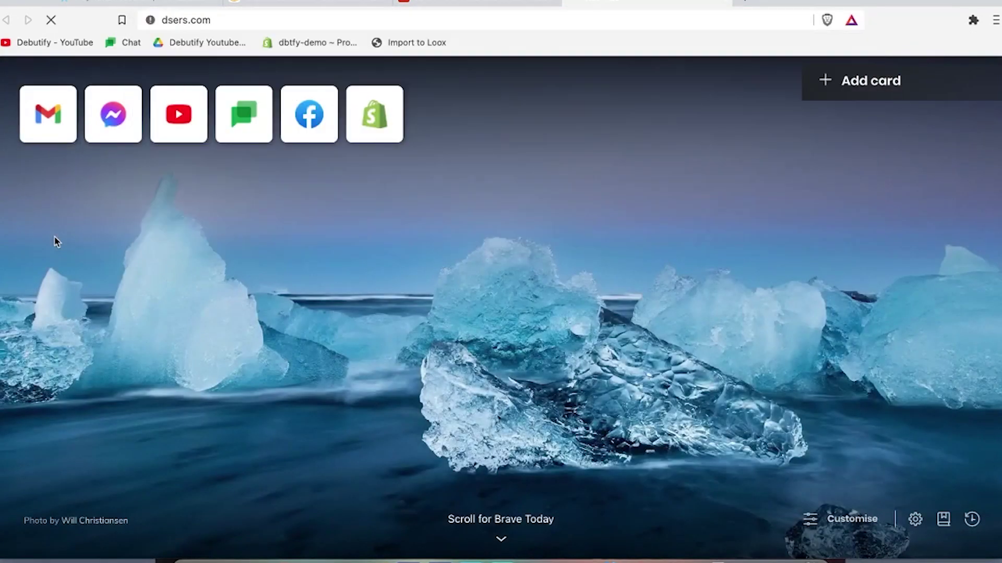
click(70, 233)
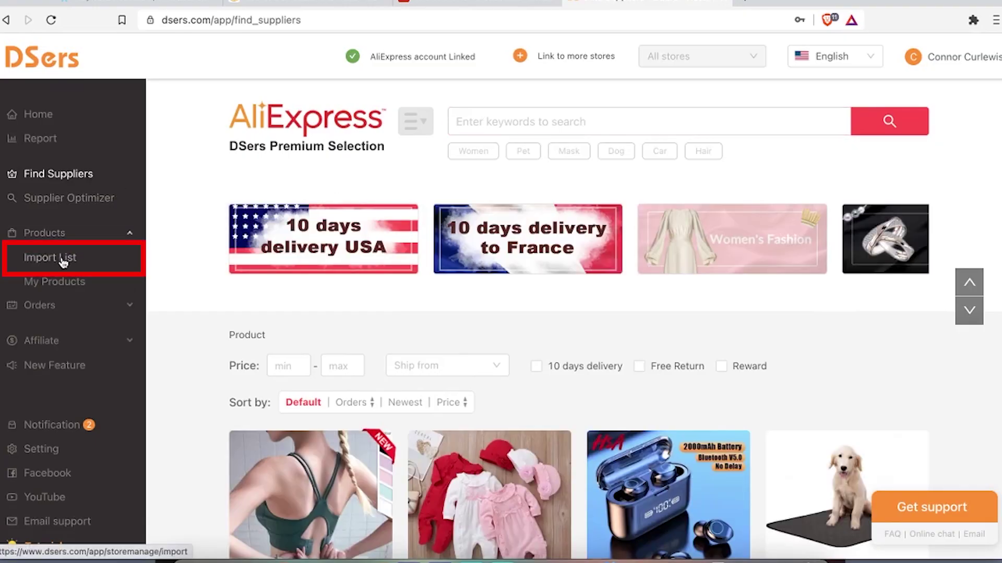
click(68, 260)
scroll(186, 275, down, 3)
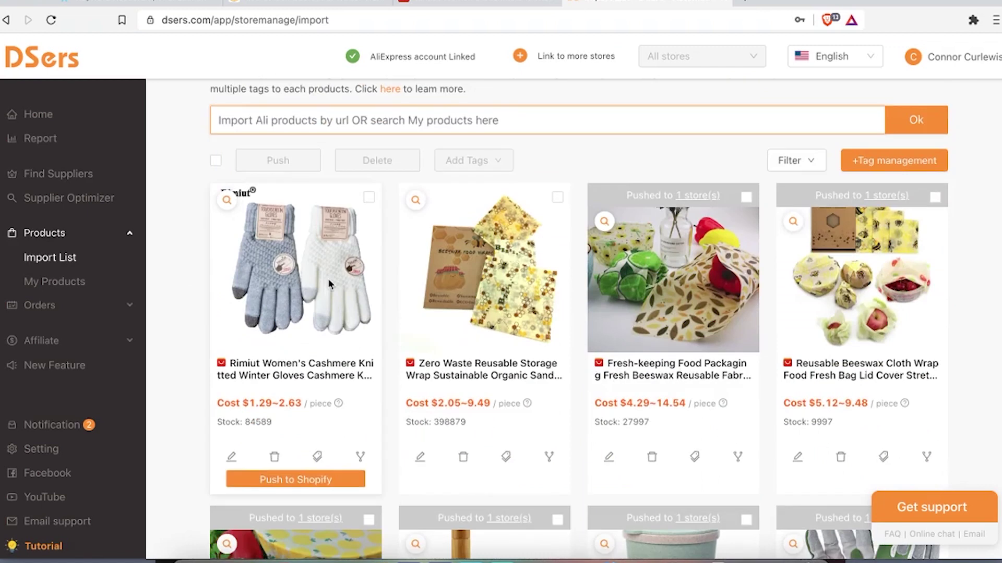
- Open the imported Rimiut gloves for editing and review their product details and variants with costs, prices and stock
click(231, 462)
scroll(432, 311, down, 2)
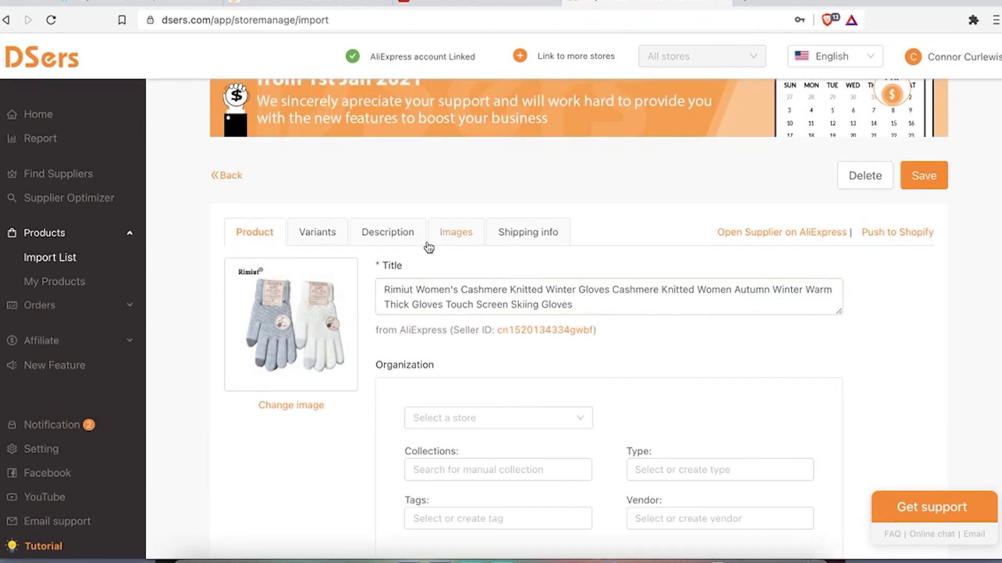
scroll(522, 310, up, 1)
click(330, 258)
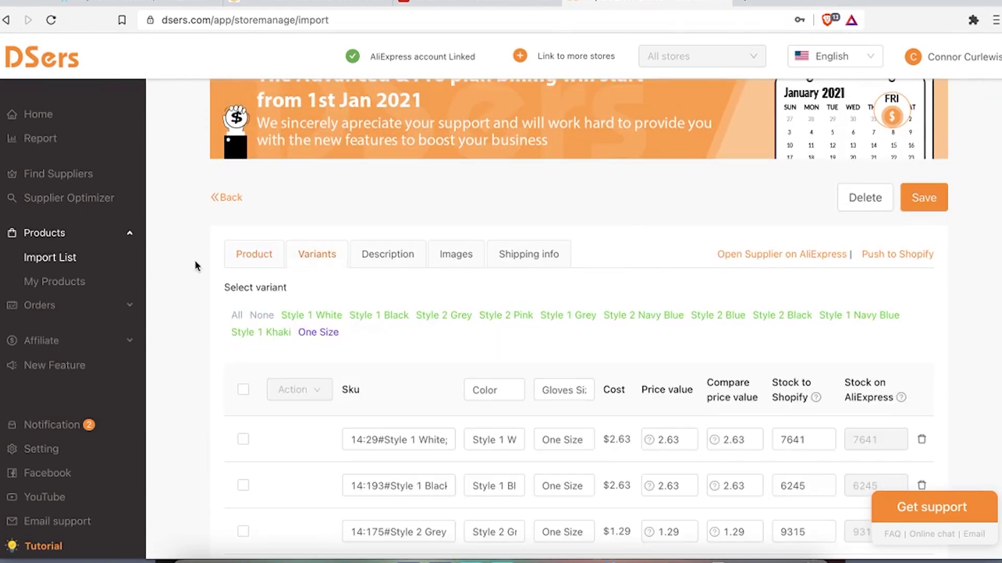
scroll(184, 300, down, 4)
scroll(184, 293, down, 3)
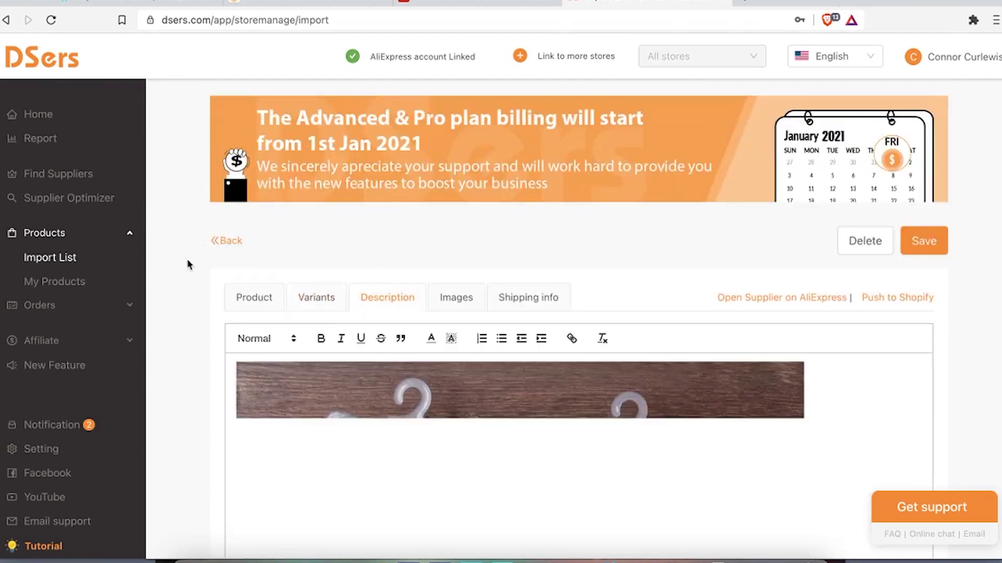
- Review the images in the imported Rimiut gloves' description
scroll(183, 308, down, 1)
scroll(184, 308, down, 20)
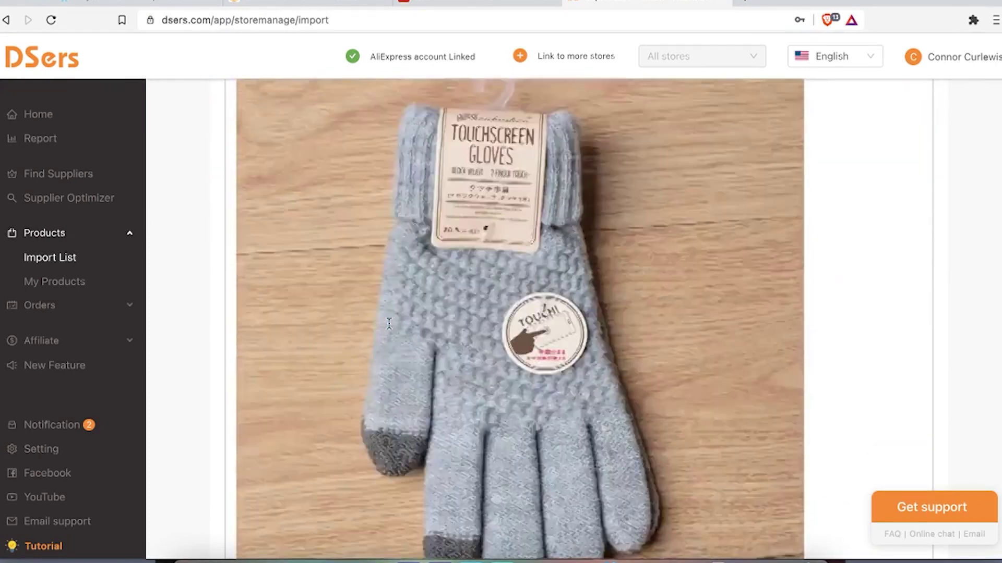
scroll(173, 273, down, 20)
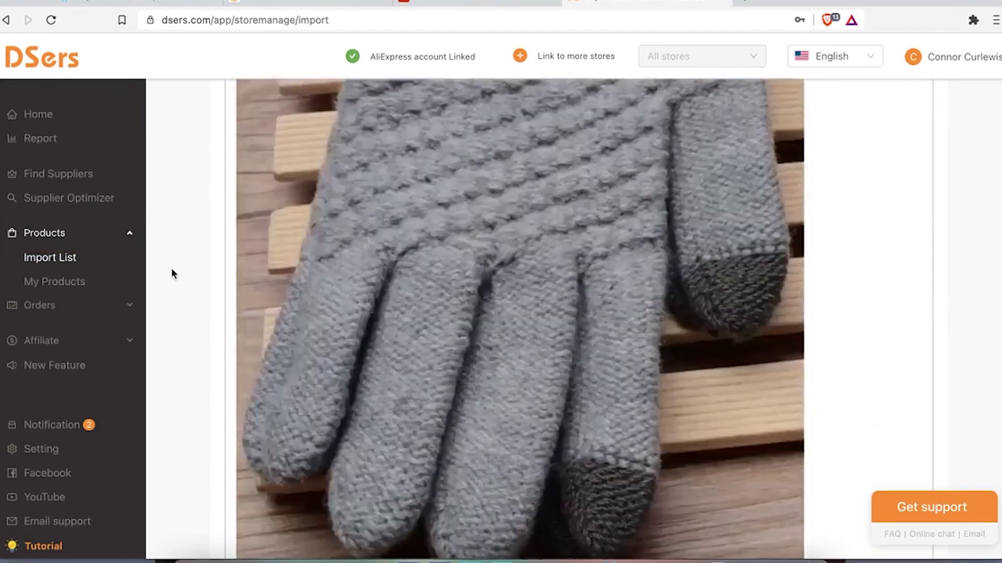
scroll(172, 271, up, 20)
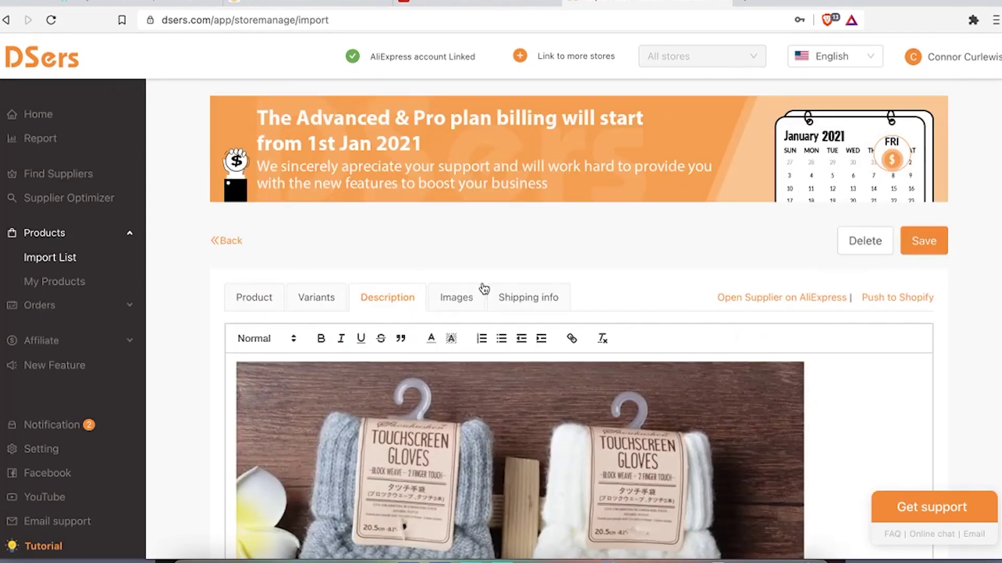
- Switch to the Rimiut gloves' AliExpress page and look through the customer reviews
click(501, 3)
scroll(130, 373, down, 7)
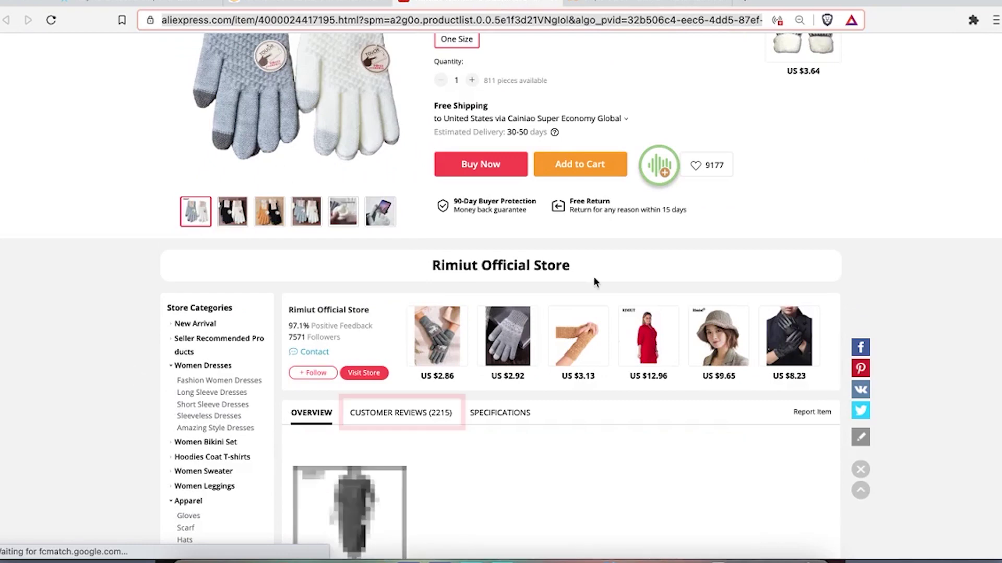
click(393, 417)
scroll(78, 365, down, 7)
scroll(78, 365, up, 5)
scroll(408, 339, up, 6)
- Switch back to DSers, return to the import list and start pushing the Rimiut gloves to Shopify
key(ctrl+Tab)
click(231, 242)
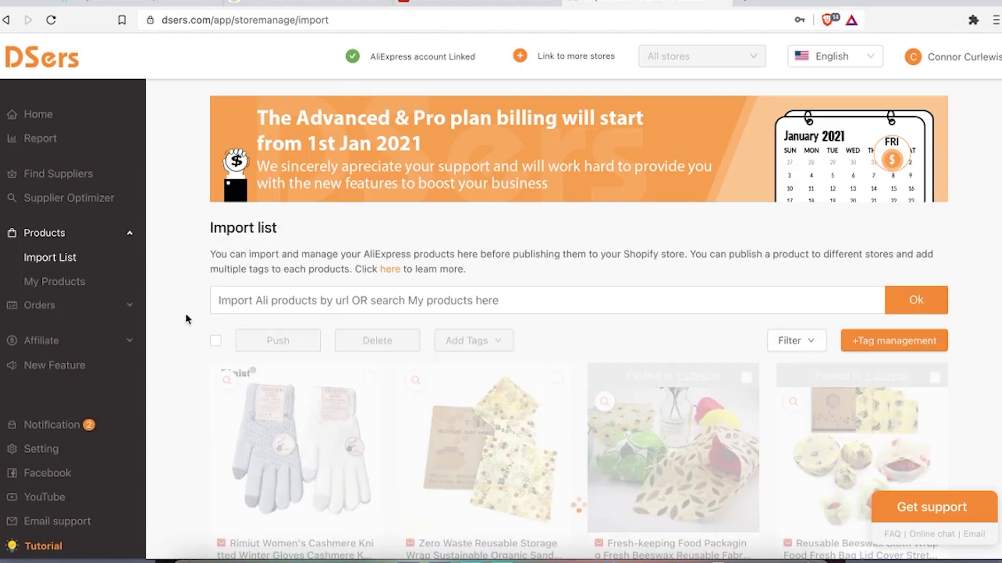
scroll(292, 517, down, 3)
click(302, 395)
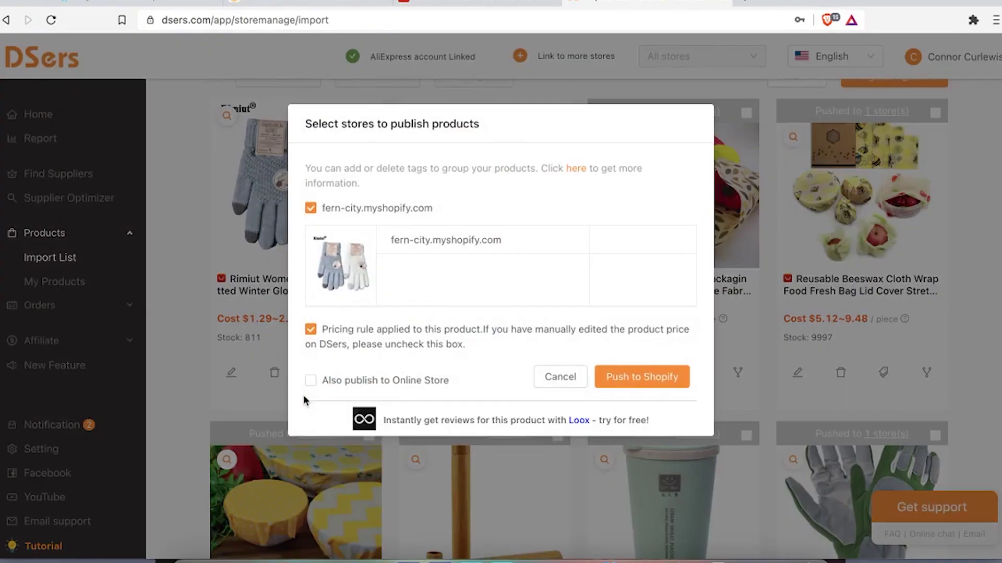